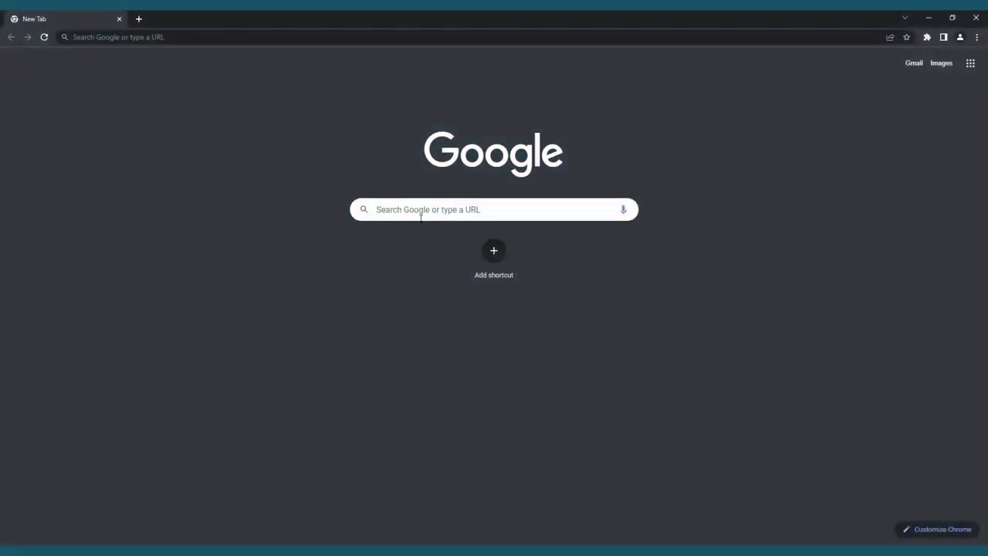
pyautogui.click(420, 218)
pyautogui.write('www.')
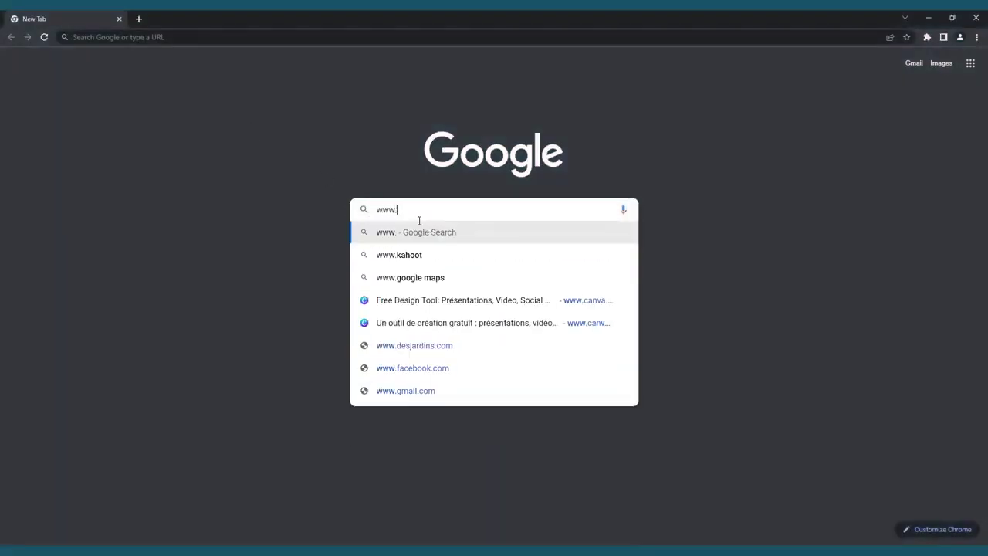
pyautogui.write('canva.co')
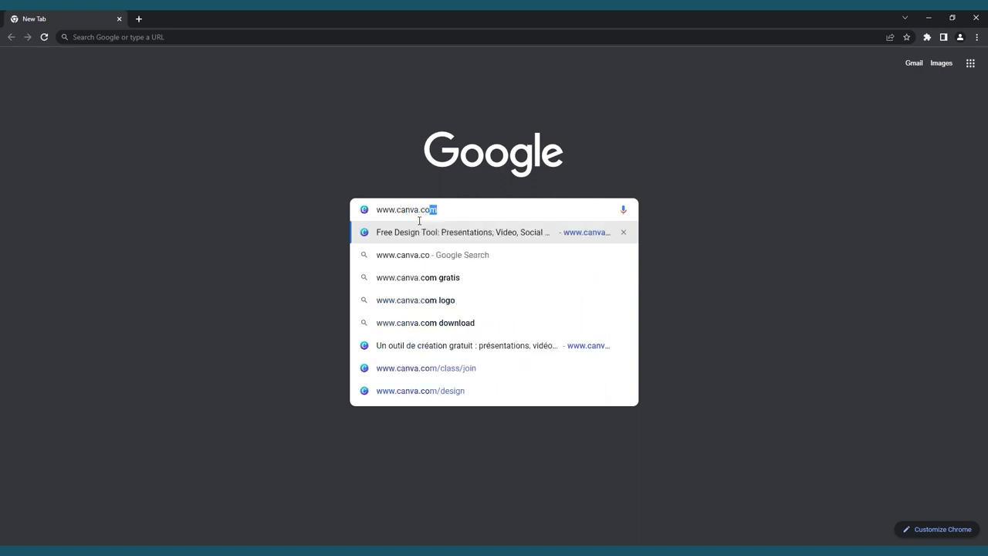
pyautogui.write('m')
pyautogui.press('Return')
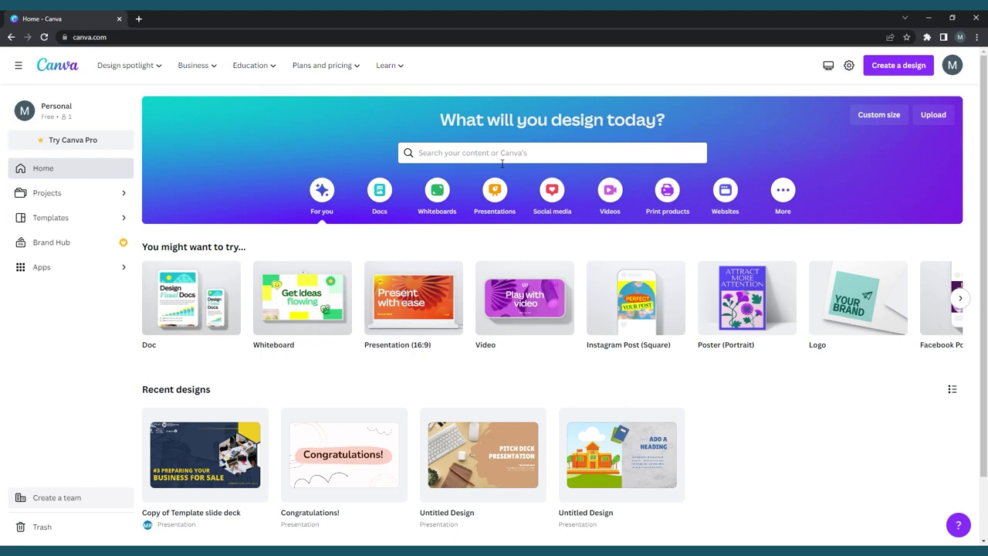
# Start a blank Education Website design from the Websites category.
pyautogui.click(726, 195)
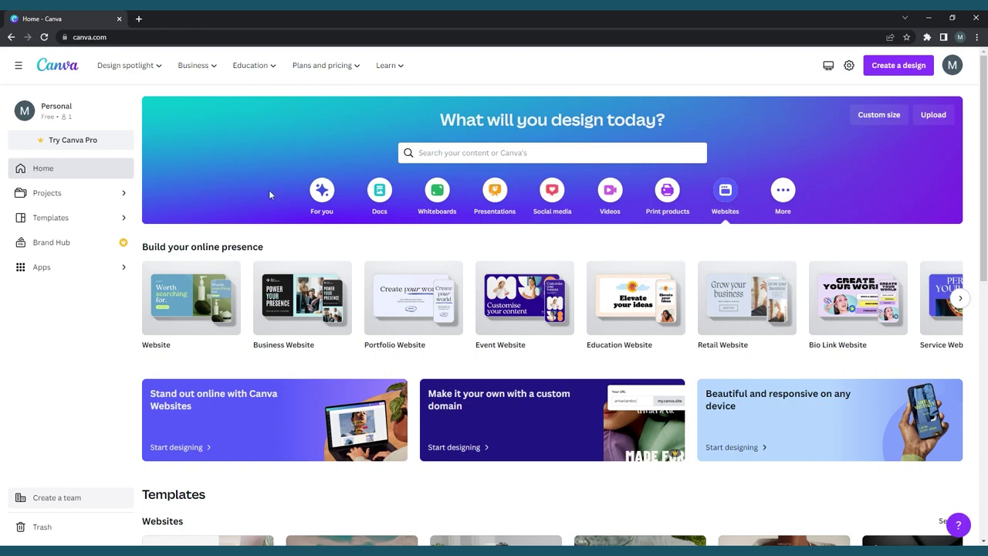
pyautogui.scroll(-1, 270, 196)
pyautogui.scroll(-1, 270, 196)
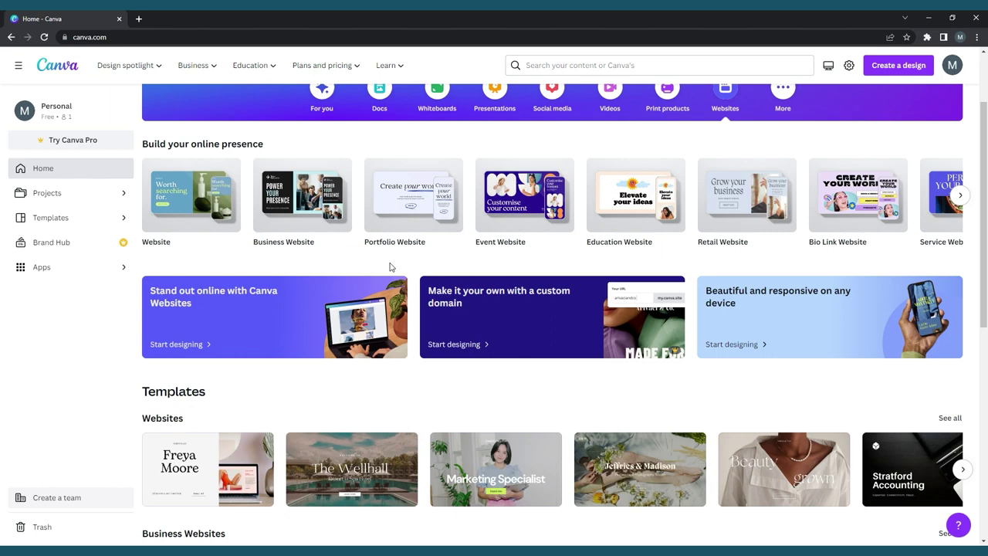
pyautogui.click(629, 199)
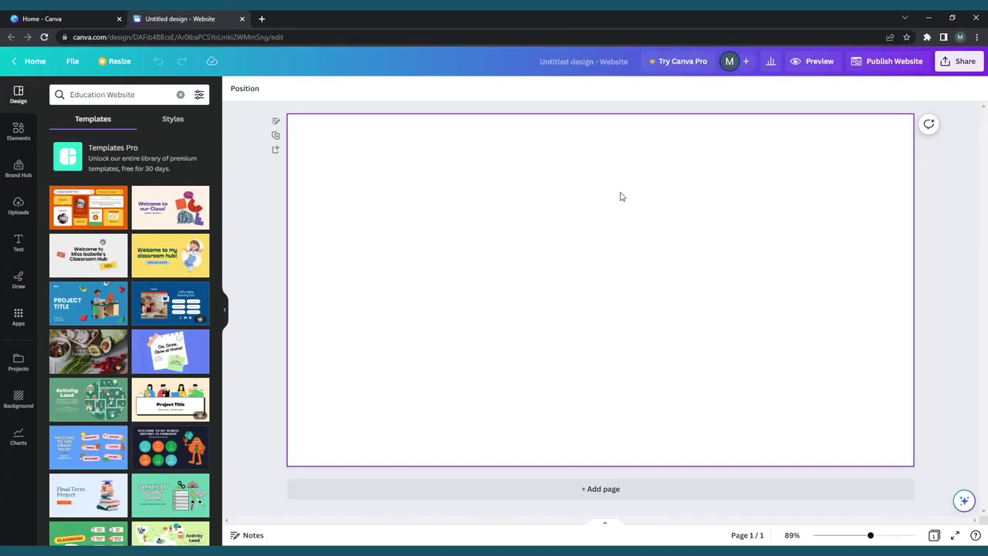
pyautogui.moveTo(170, 303)
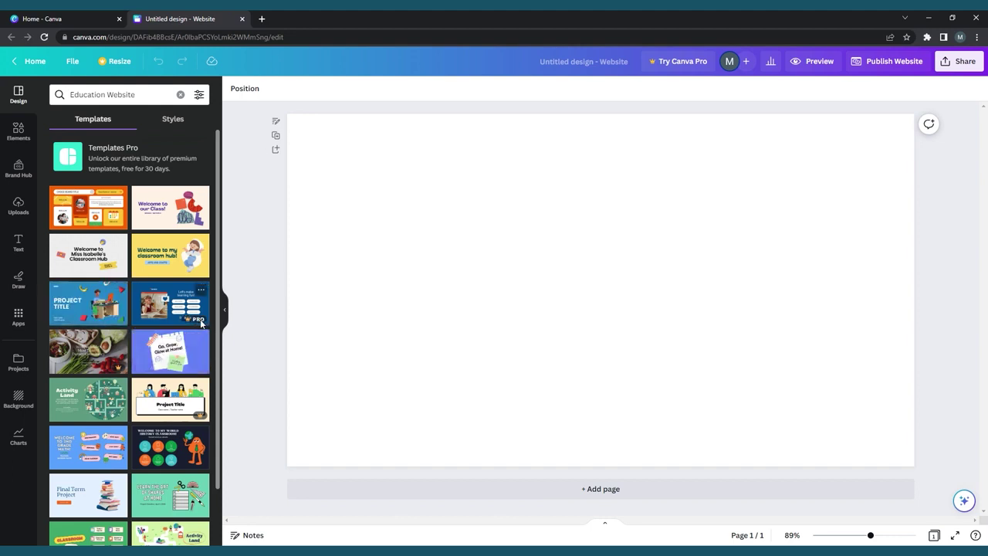
# Apply 'The Future of eLearning' template to the page and glance at the Publish Website options.
pyautogui.scroll(-1, 202, 324)
pyautogui.scroll(-1, 203, 324)
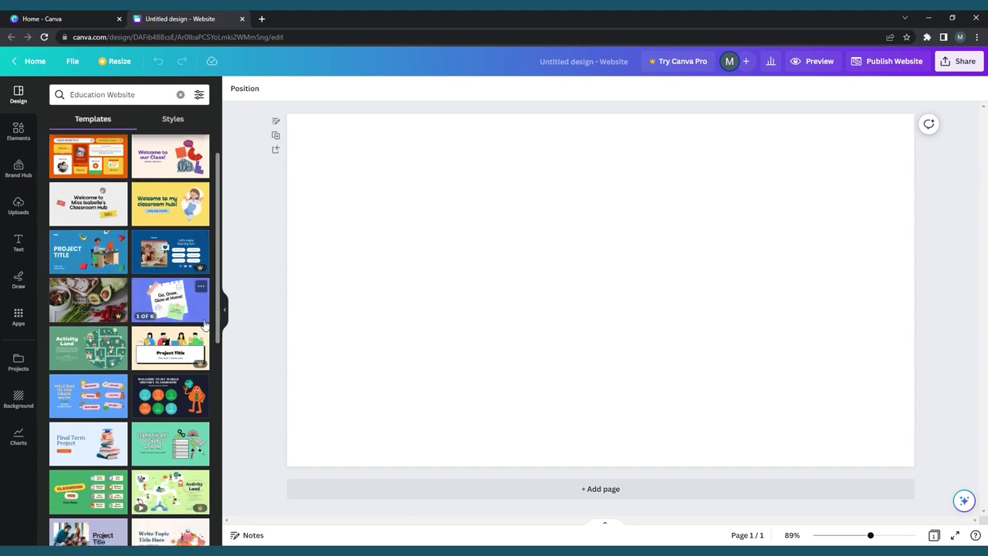
pyautogui.scroll(-1, 204, 324)
pyautogui.scroll(-1, 204, 324)
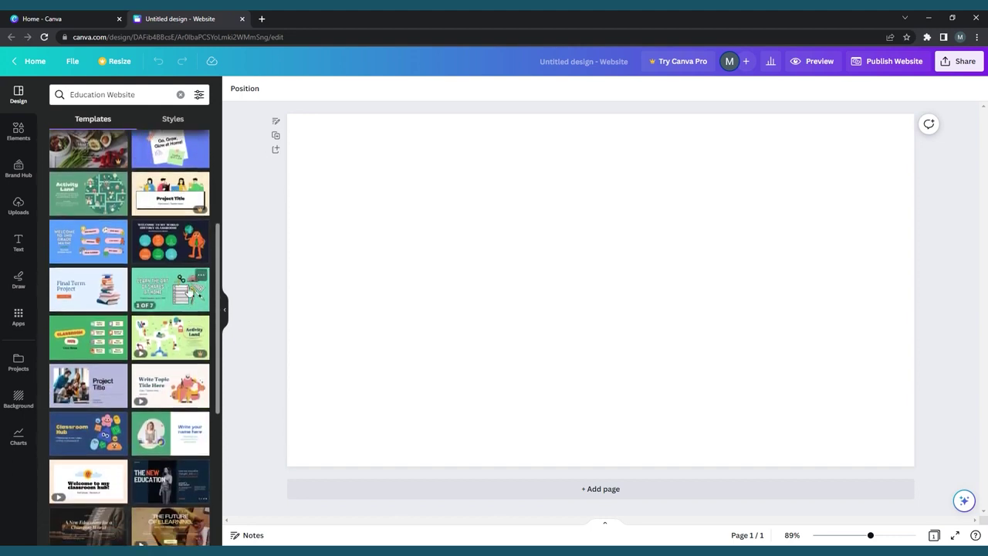
pyautogui.scroll(-1, 189, 286)
pyautogui.scroll(-1, 185, 278)
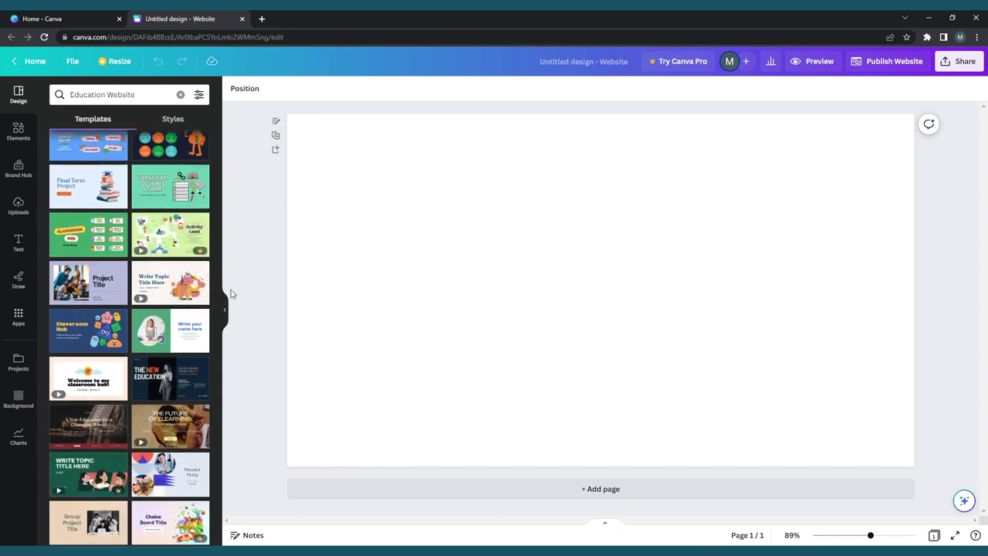
pyautogui.scroll(-1, 202, 340)
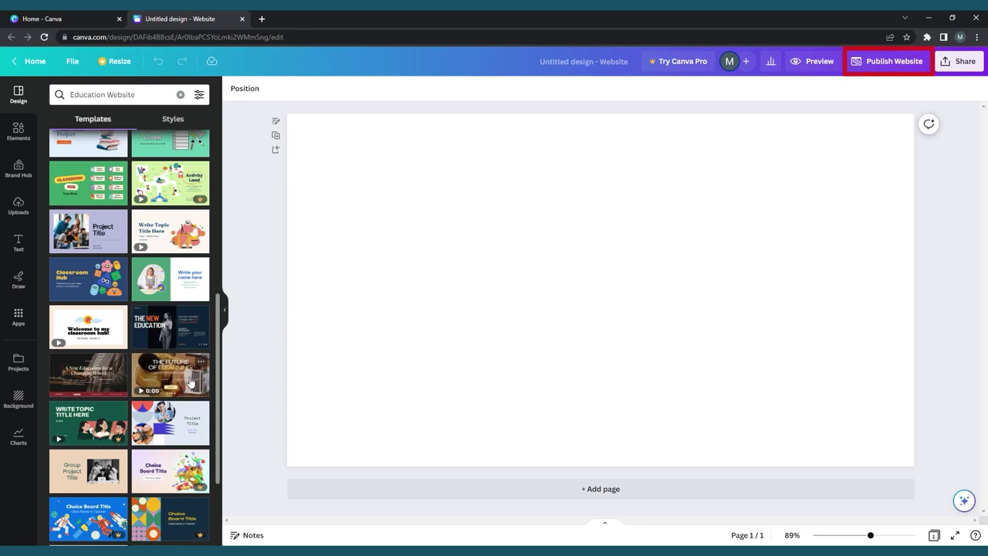
pyautogui.click(190, 382)
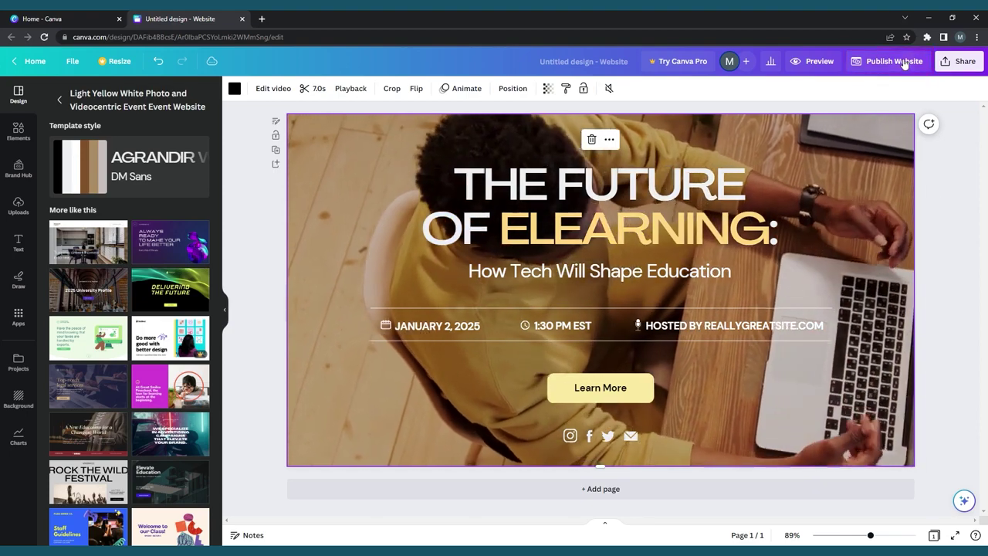
pyautogui.click(904, 61)
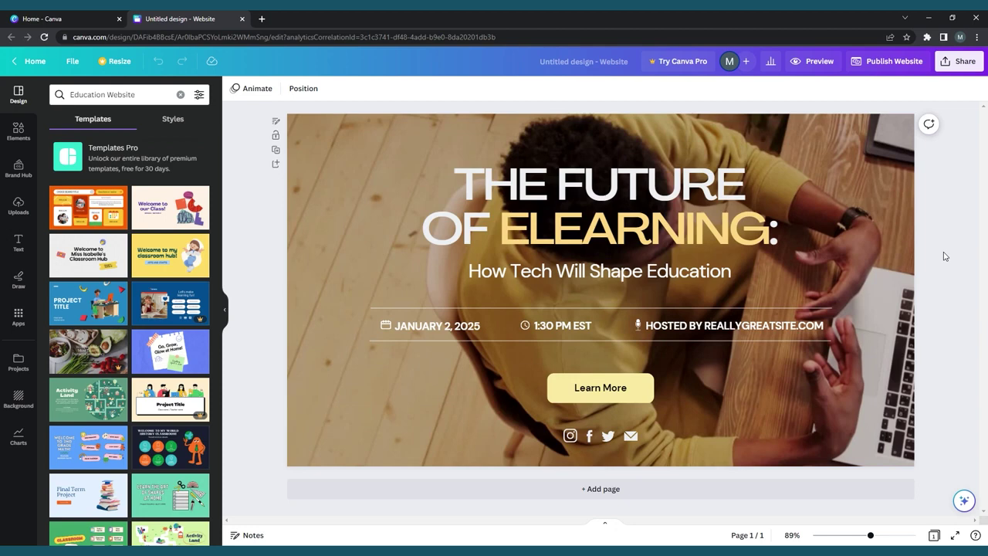
# Add a second page and rename the two pages 'Title' and 'Information'.
pyautogui.click(363, 179)
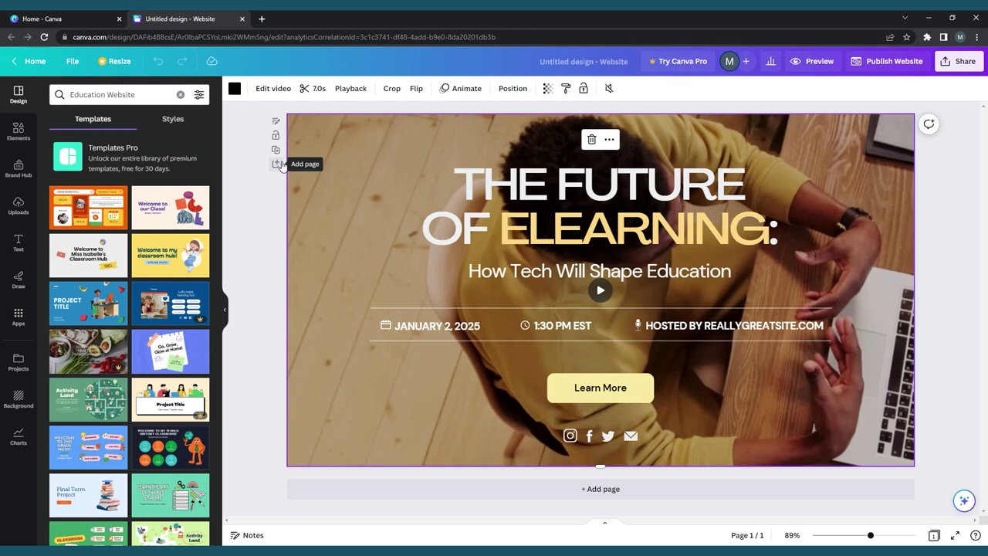
pyautogui.click(277, 163)
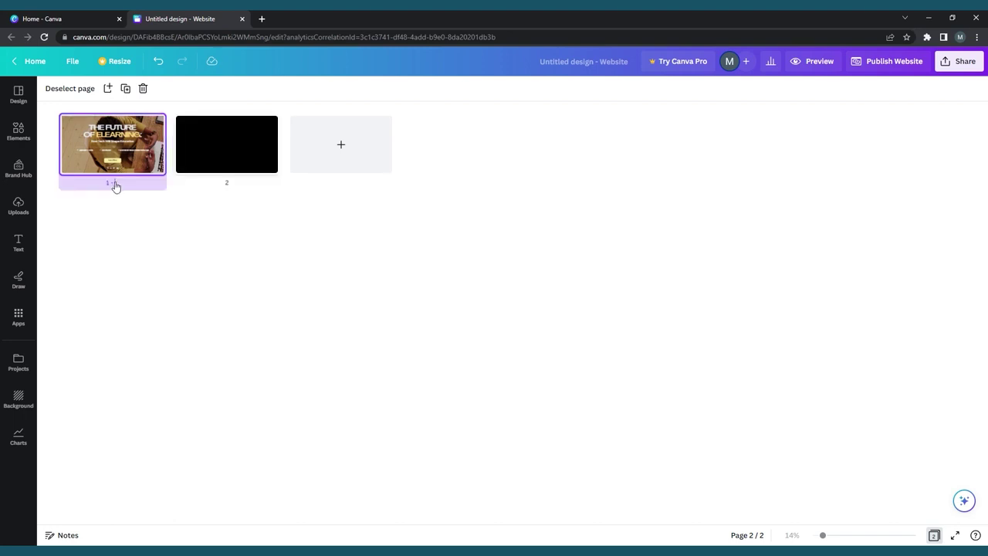
pyautogui.write('Title')
pyautogui.click(237, 185)
pyautogui.write('In')
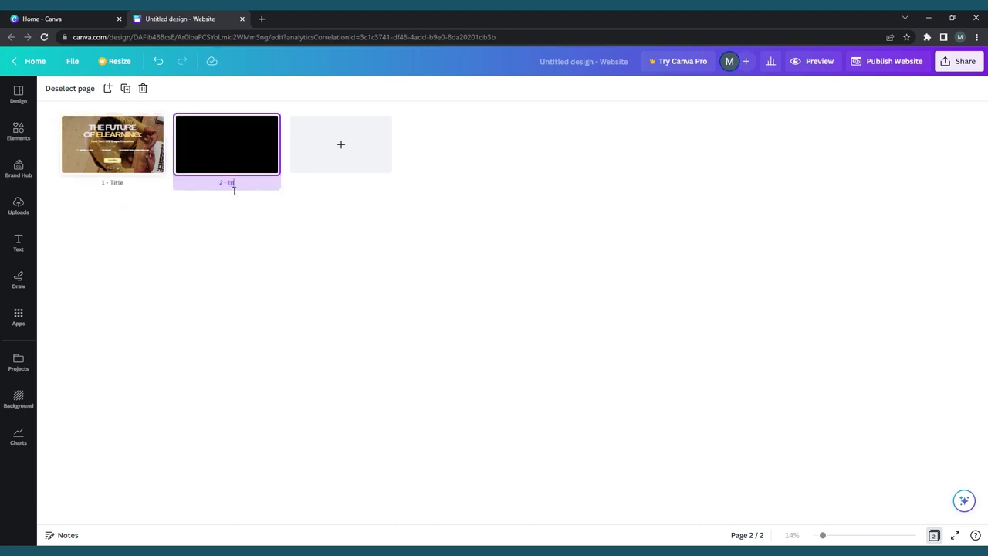
pyautogui.write('formation')
pyautogui.click(29, 98)
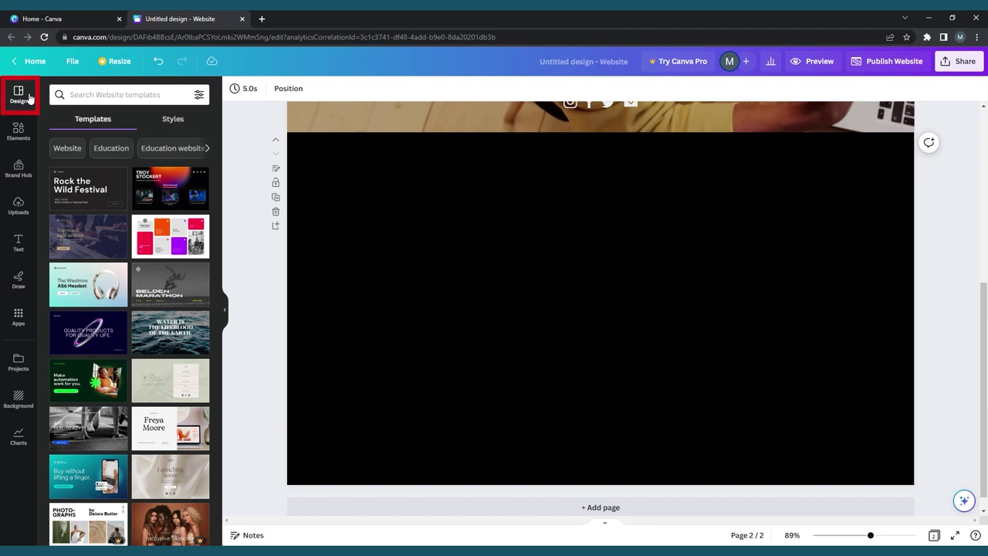
pyautogui.moveTo(170, 285)
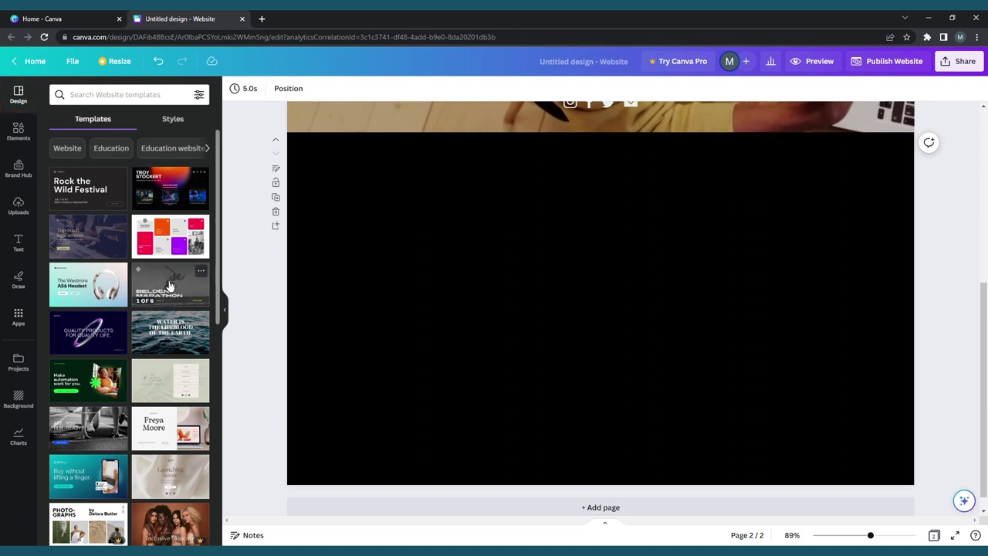
# Replace page 2 with Stratford Accounting's 'Let's work together.' contact layout.
pyautogui.scroll(-3, 155, 339)
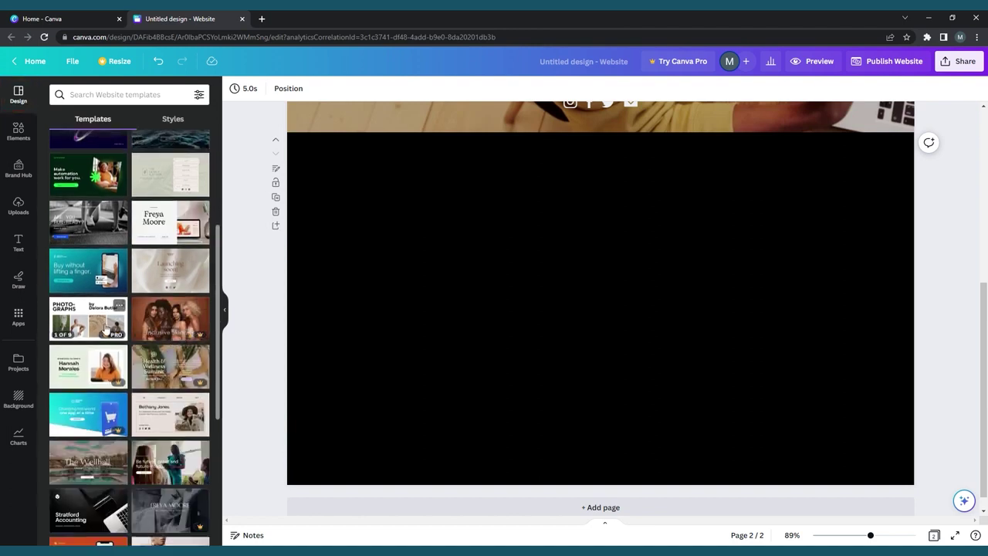
pyautogui.scroll(-1, 106, 316)
pyautogui.scroll(-1, 102, 348)
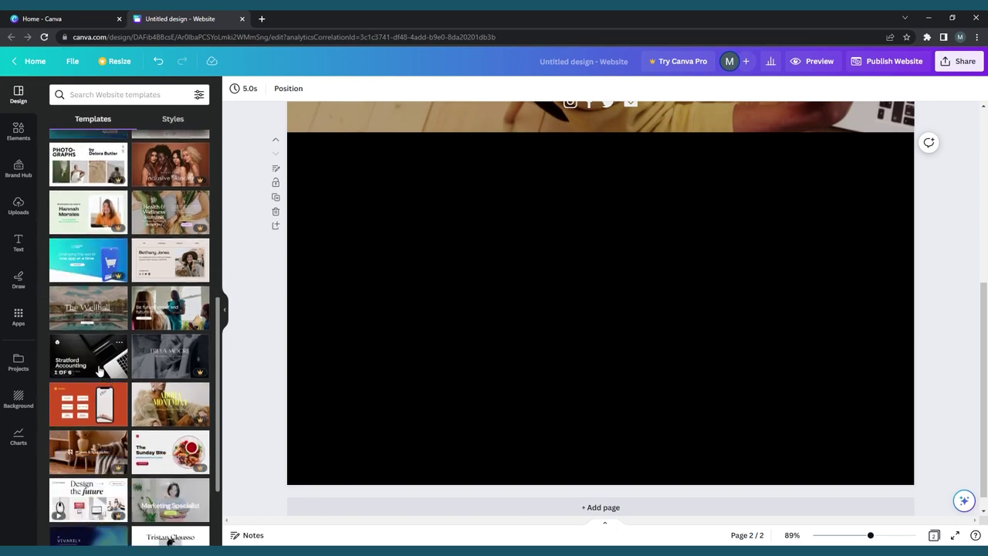
pyautogui.click(101, 363)
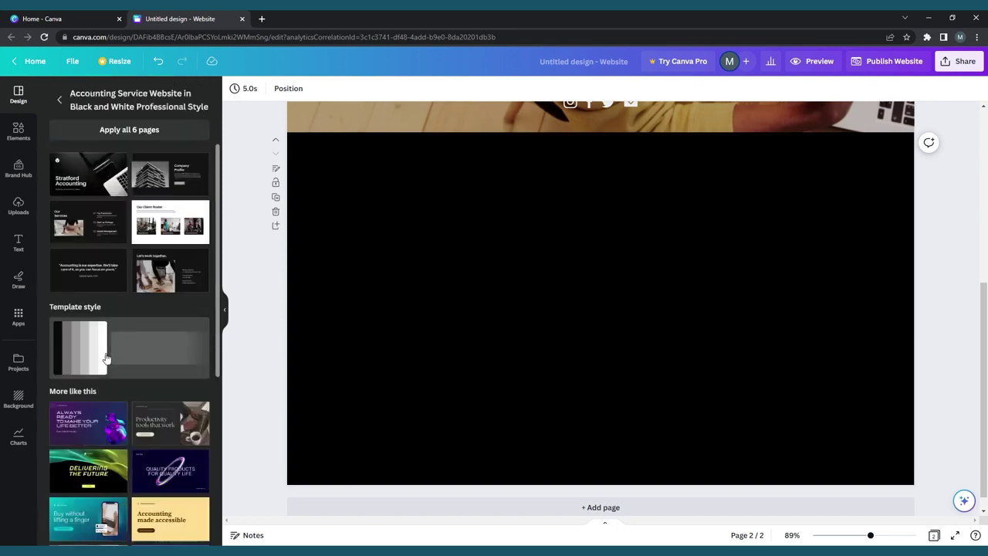
pyautogui.click(89, 222)
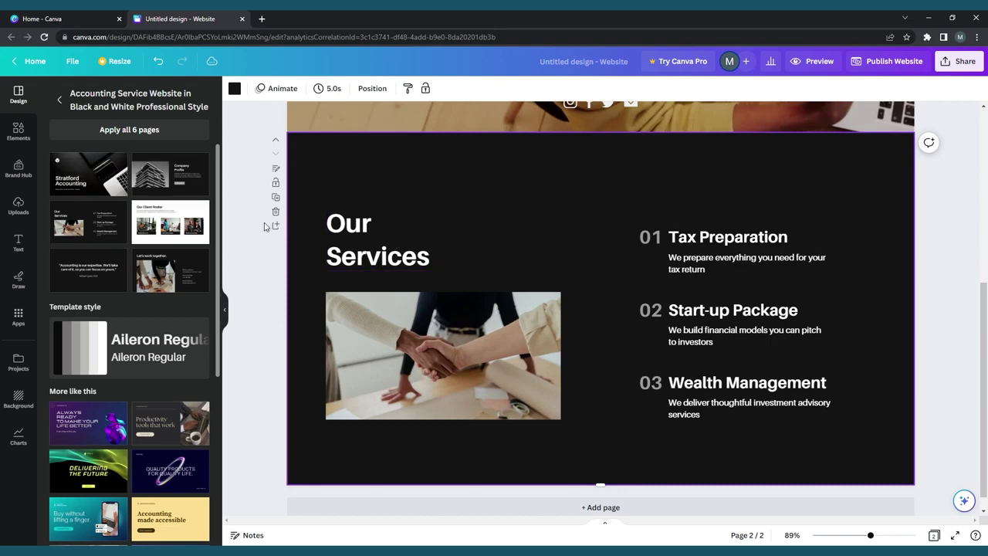
pyautogui.moveTo(174, 267); pyautogui.dragTo(406, 294)
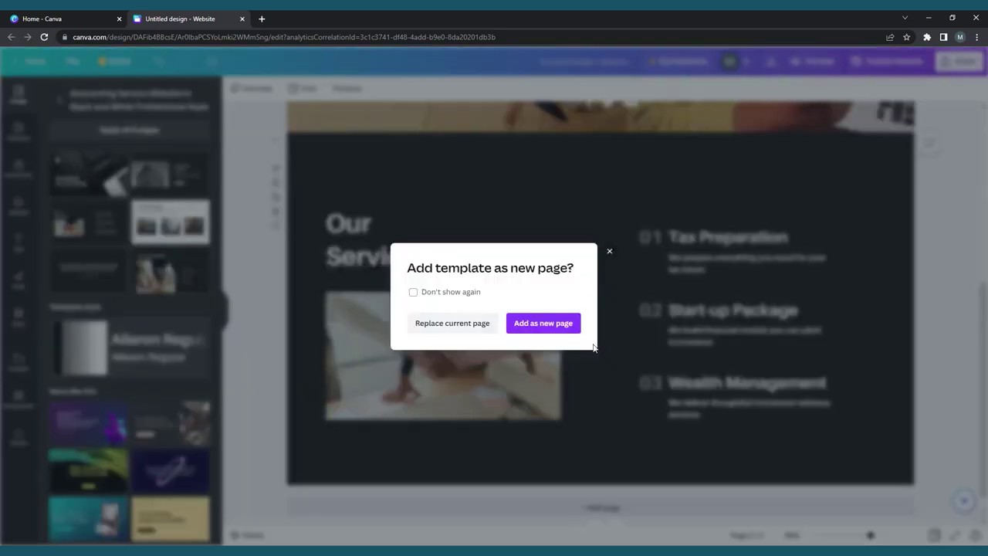
pyautogui.click(463, 323)
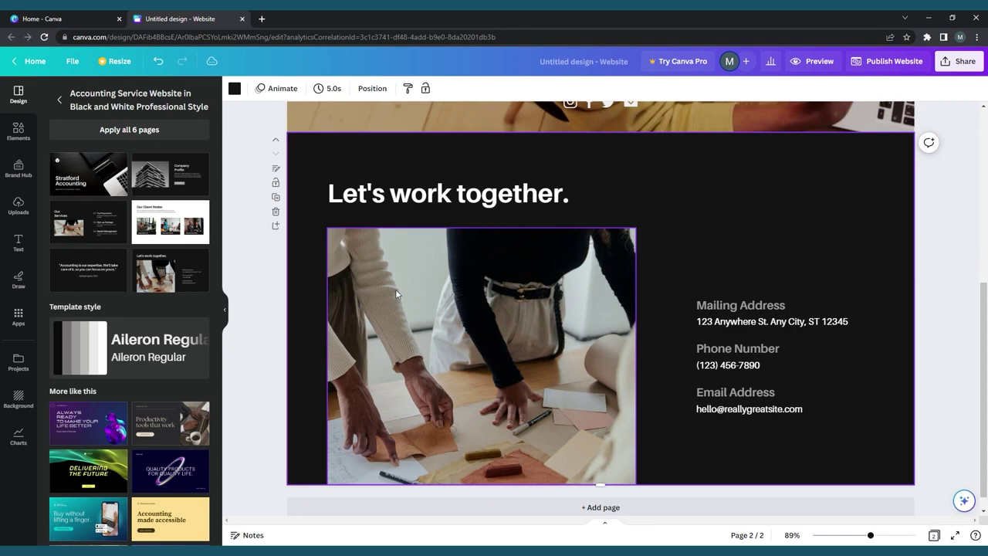
pyautogui.click(56, 101)
pyautogui.click(173, 120)
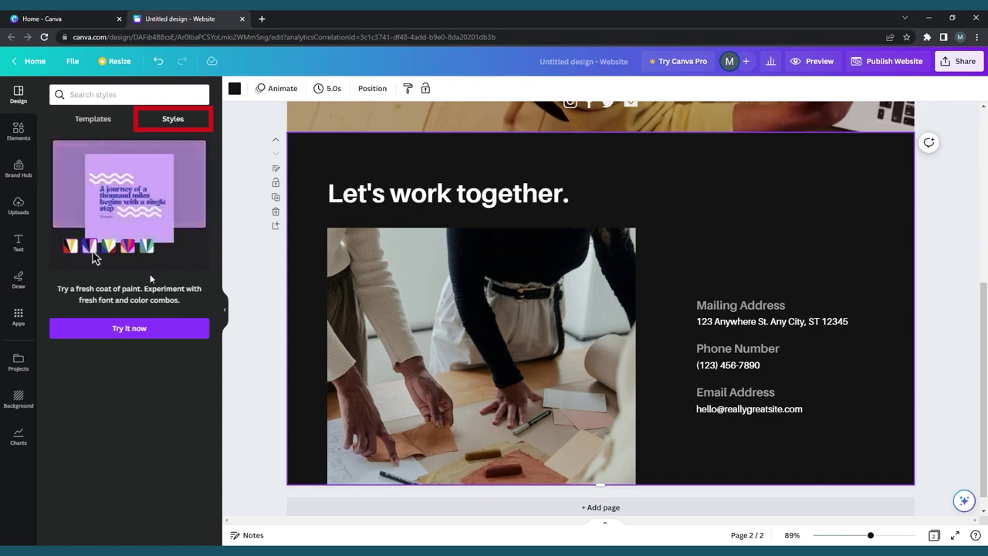
pyautogui.click(164, 331)
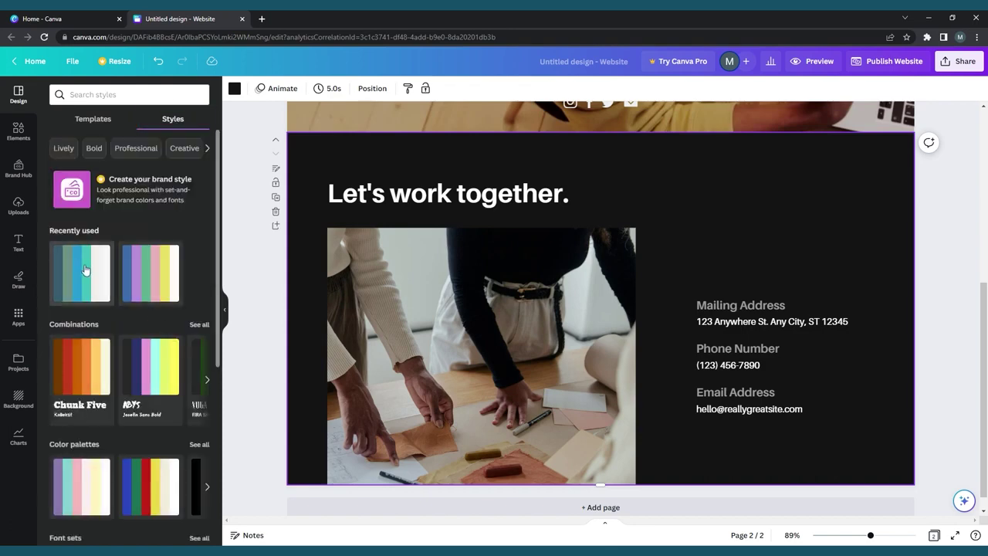
pyautogui.click(83, 272)
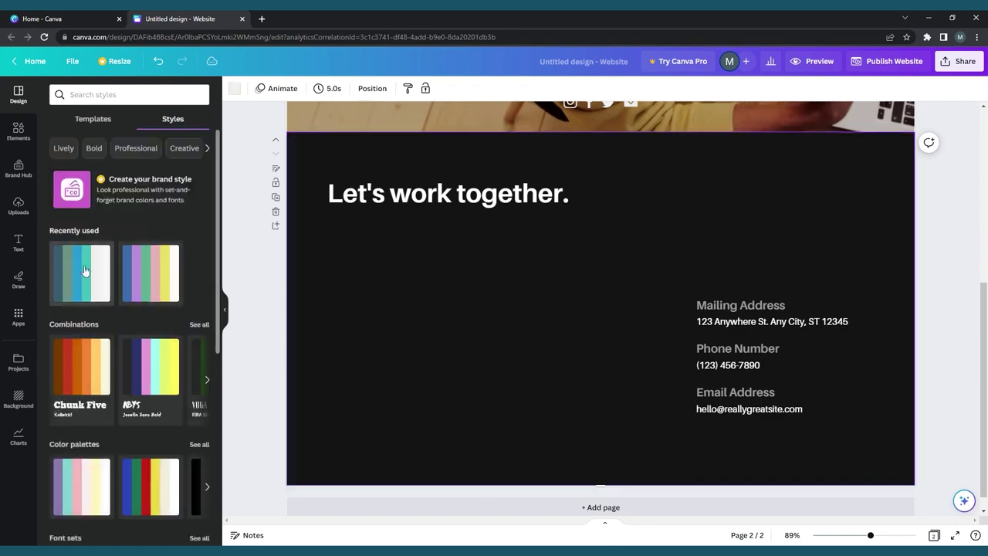
pyautogui.scroll(-1, 93, 309)
pyautogui.scroll(-1, 100, 348)
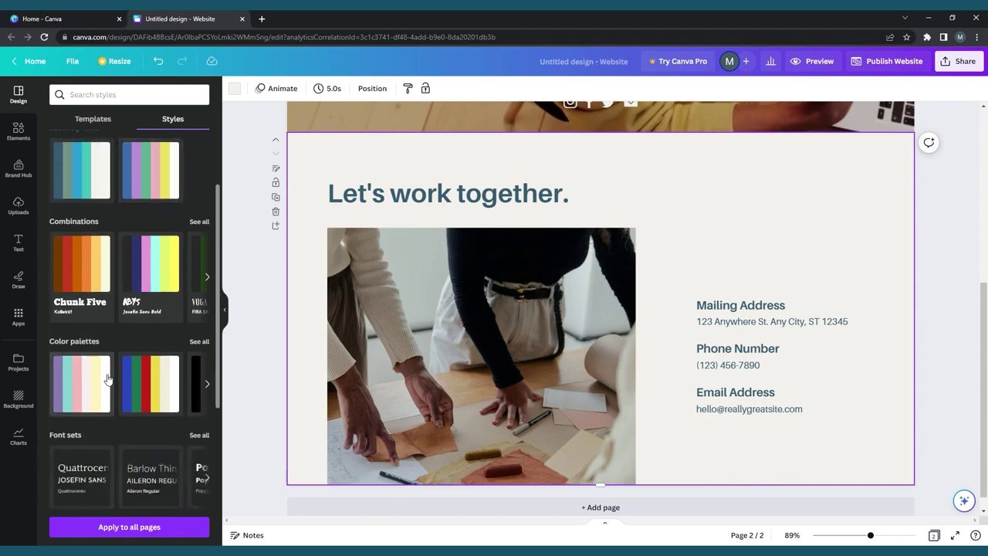
pyautogui.click(108, 380)
pyautogui.click(208, 276)
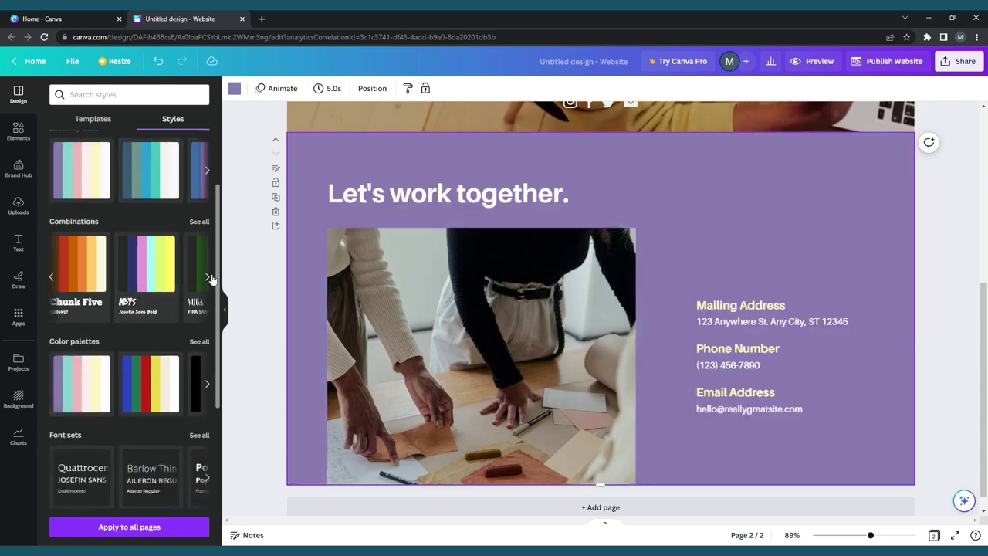
pyautogui.click(207, 277)
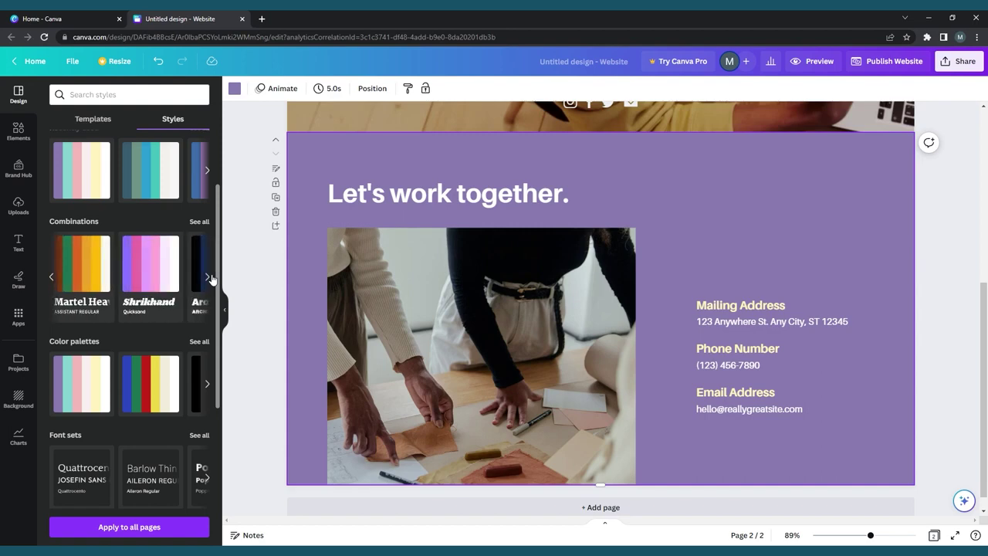
pyautogui.click(87, 269)
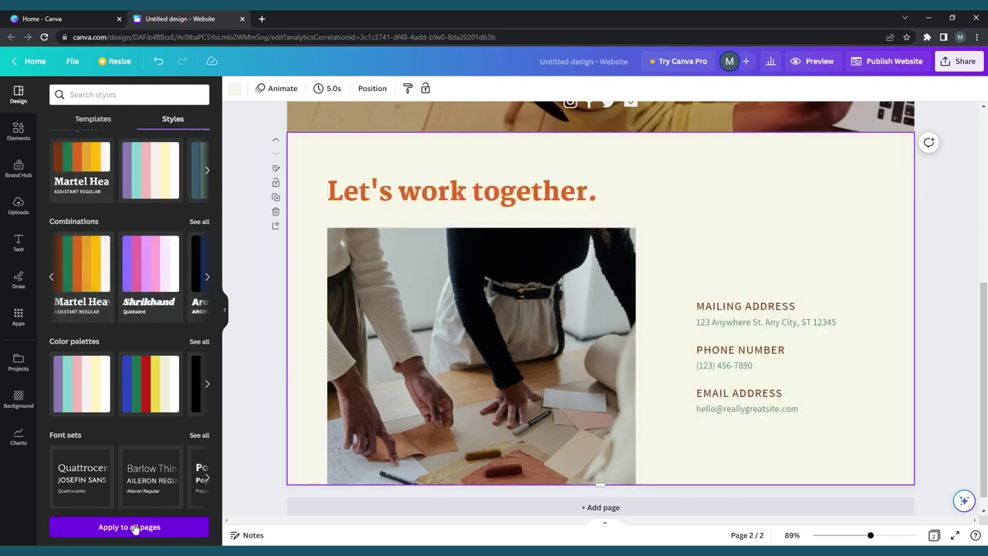
pyautogui.click(131, 527)
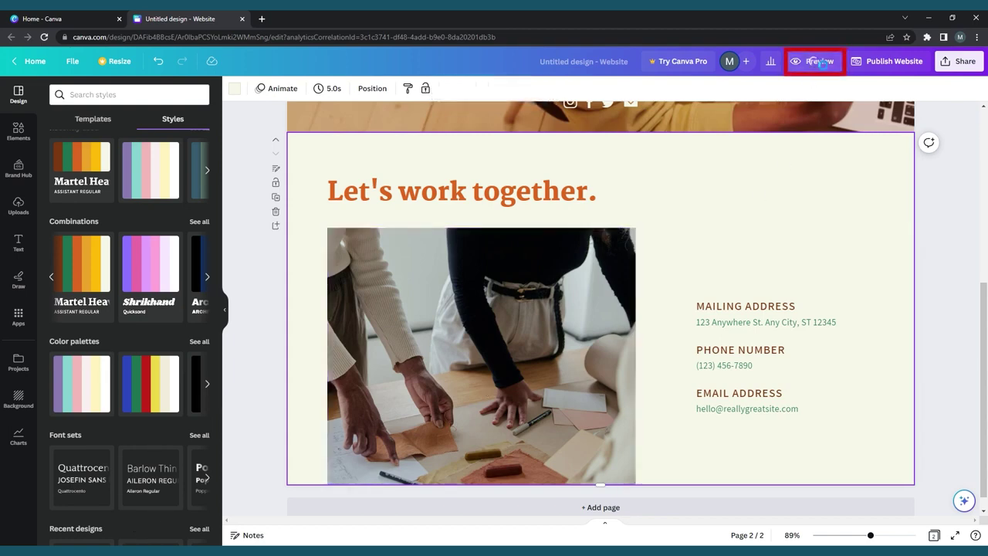
pyautogui.click(815, 59)
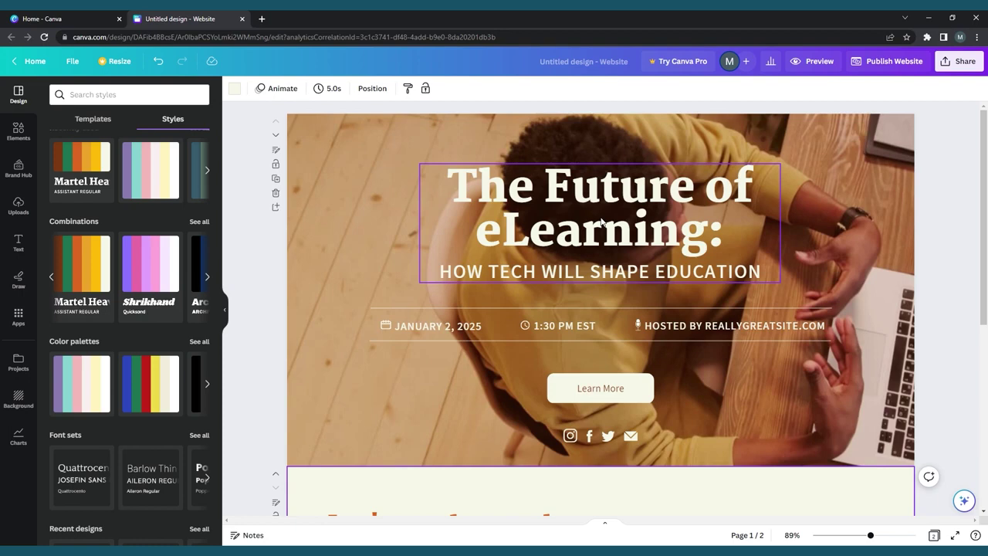
# Change the page-one heading to 'Making a Website:' and shrink its font to 69.1.
pyautogui.click(602, 221)
pyautogui.moveTo(717, 244); pyautogui.dragTo(451, 178)
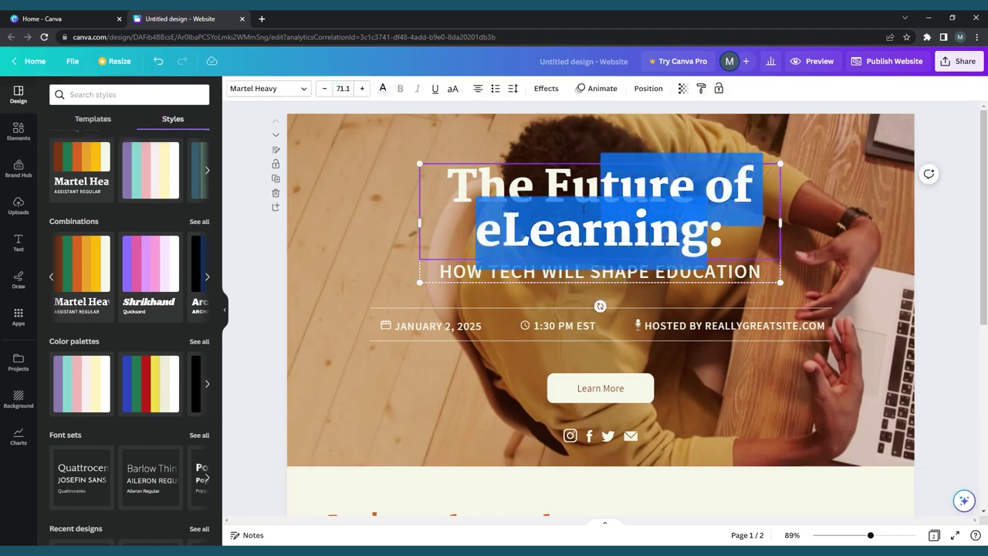
pyautogui.write('Making a Website:')
pyautogui.hotkey('ctrl', 'a')
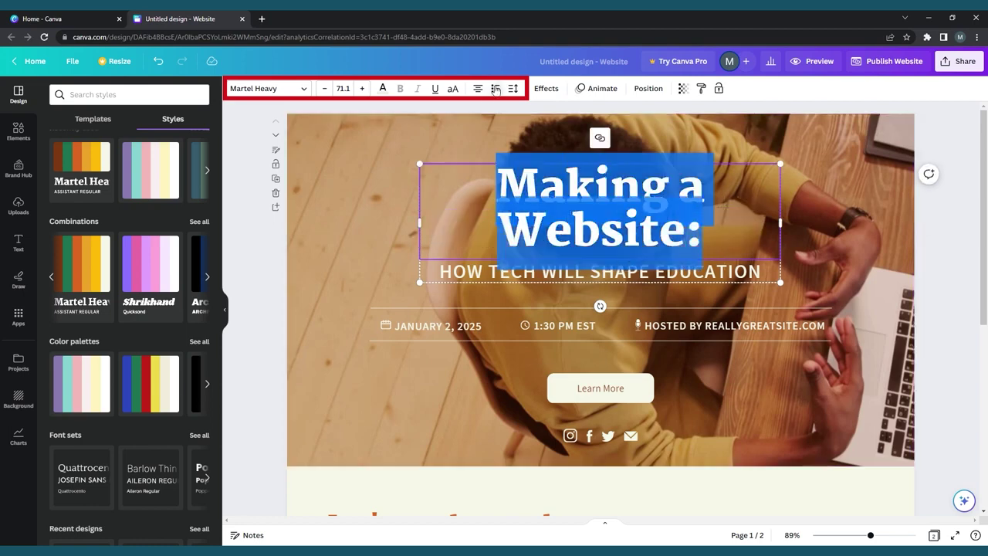
pyautogui.click(326, 91)
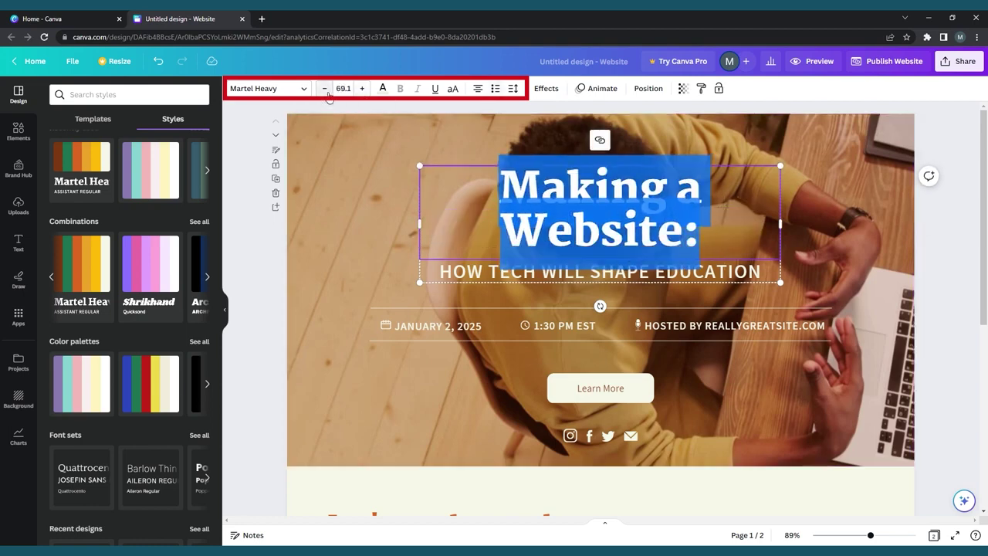
pyautogui.click(326, 91)
pyautogui.click(351, 167)
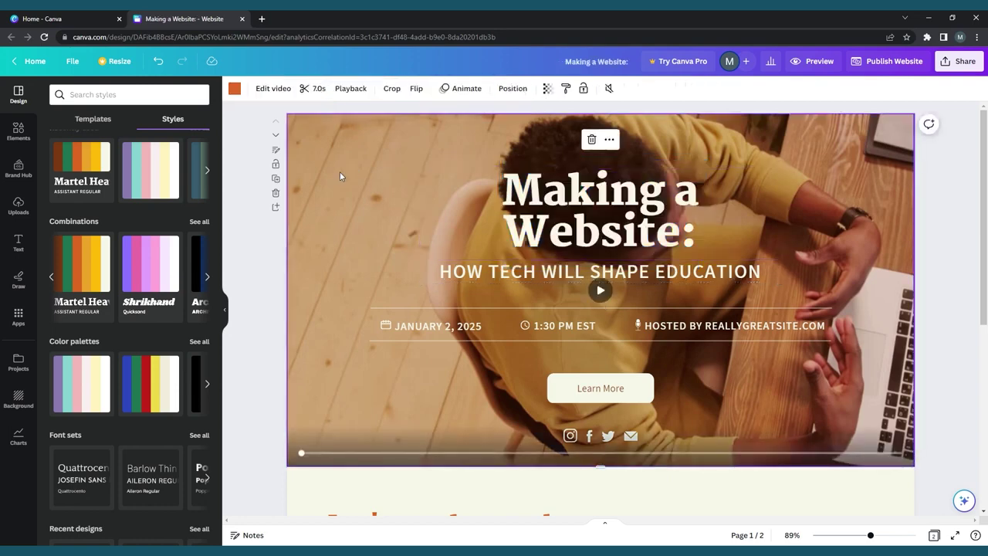
pyautogui.click(23, 400)
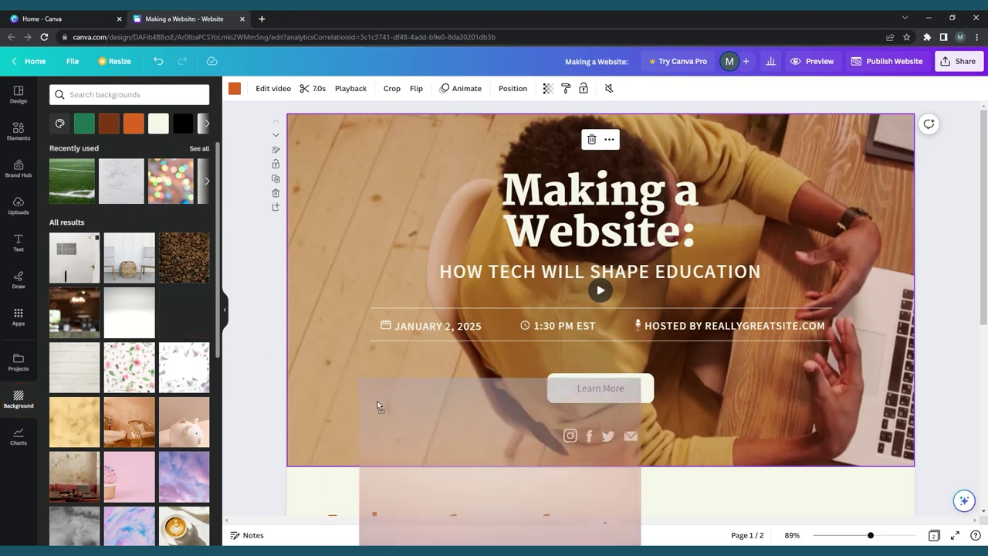
# Try and undo a pink gradient background, then adjust the opening section's height.
pyautogui.moveTo(190, 322); pyautogui.dragTo(378, 399)
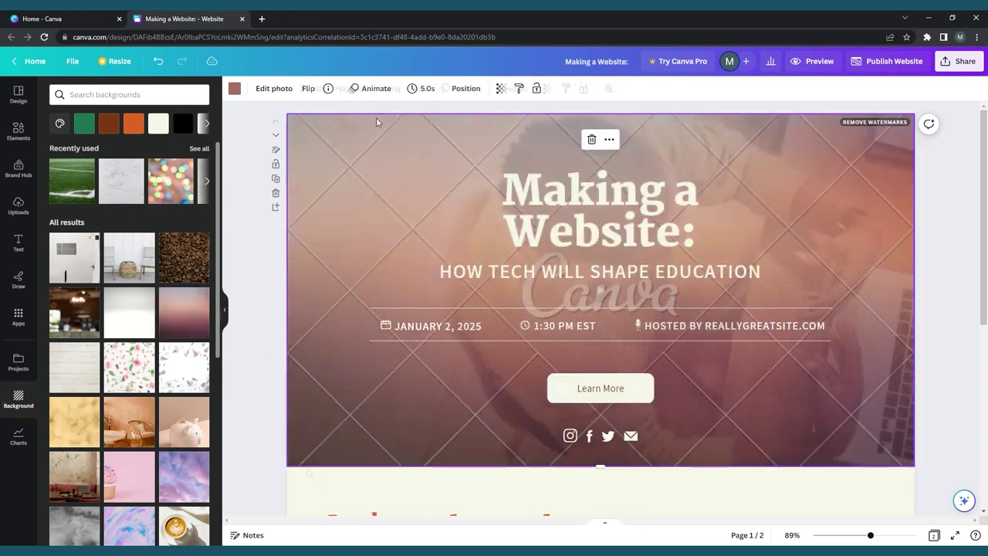
pyautogui.hotkey('ctrl', 'z')
pyautogui.moveTo(321, 466)
pyautogui.mouseDown()
pyautogui.moveTo(319, 255)
pyautogui.moveTo(299, 502)
pyautogui.moveTo(300, 492)
pyautogui.mouseUp()
# Scale the title and subtitle group down to 57.9 and re-centre it.
pyautogui.click(542, 252)
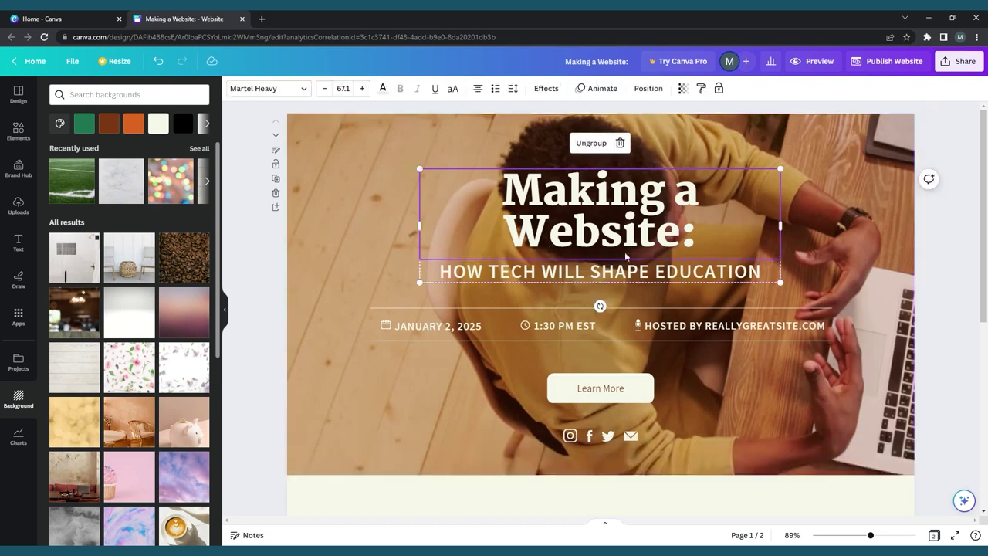
pyautogui.moveTo(785, 286); pyautogui.dragTo(732, 271)
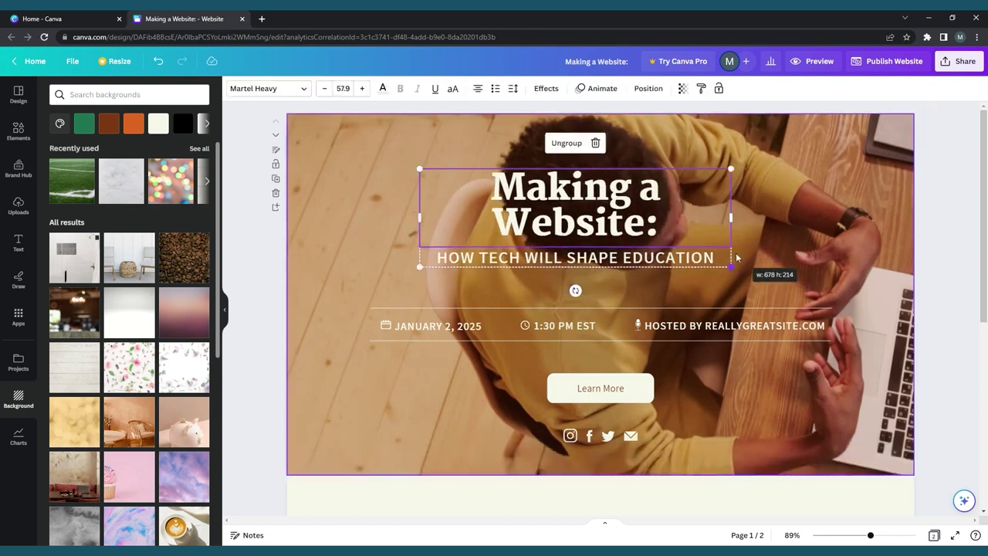
pyautogui.moveTo(598, 234); pyautogui.dragTo(615, 234)
pyautogui.click(636, 292)
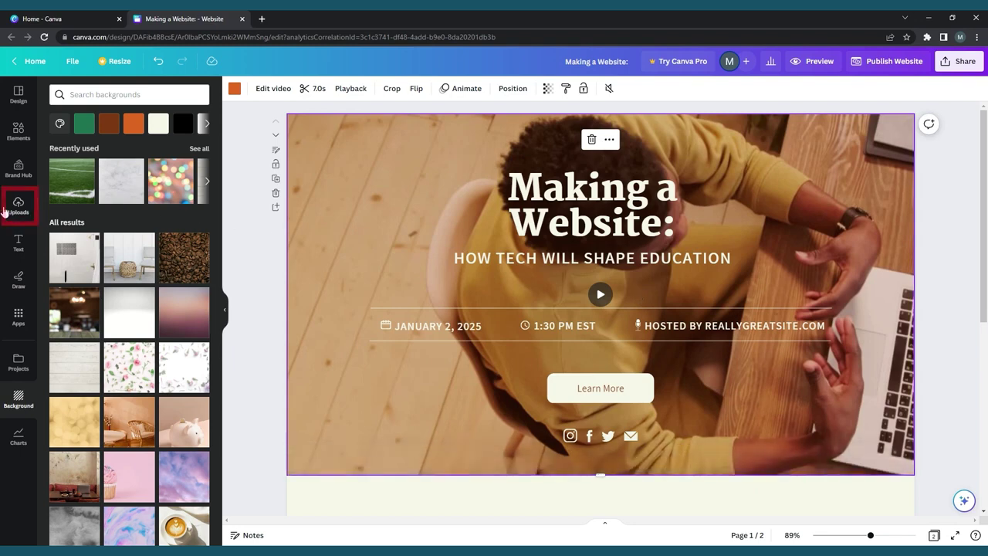
# Search the Elements library for 'computer' and show its results.
pyautogui.click(27, 209)
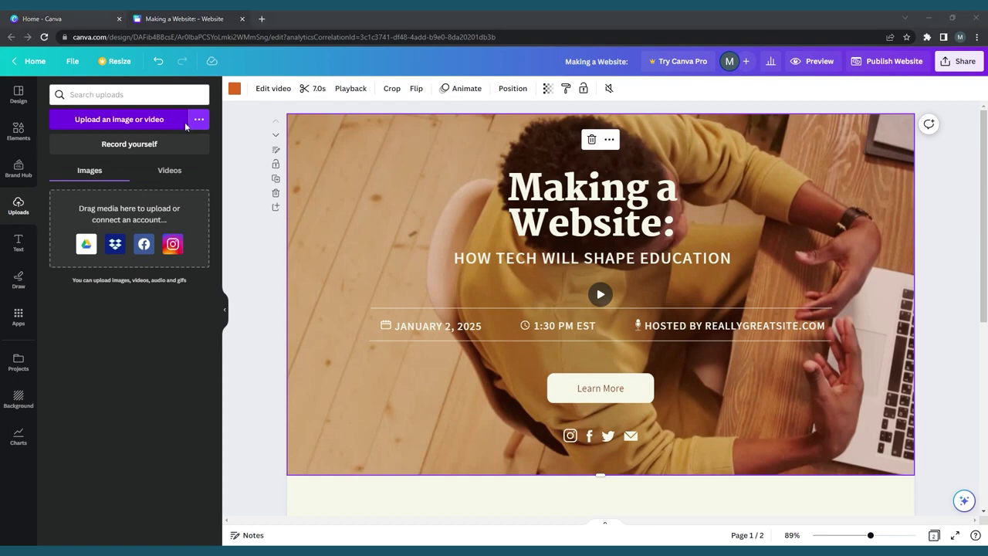
pyautogui.click(22, 131)
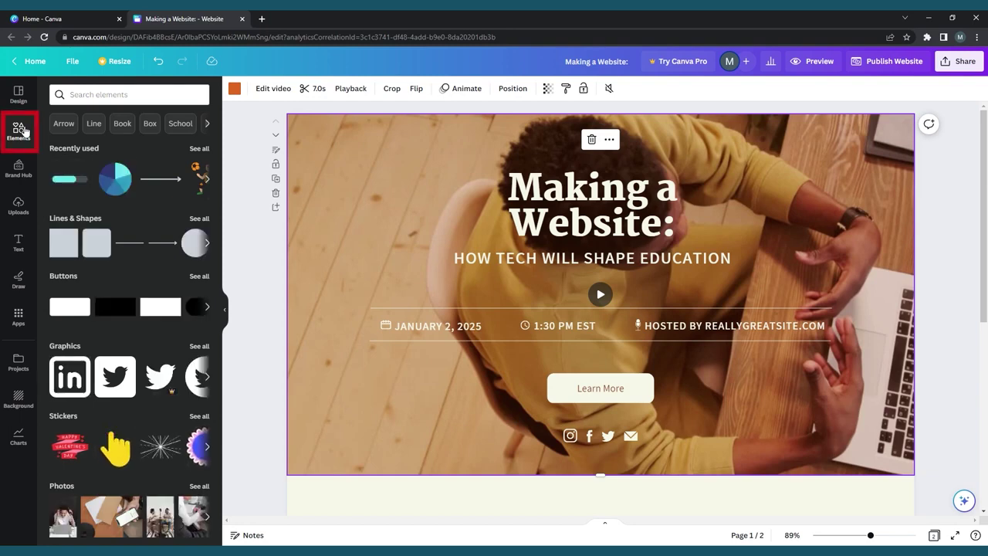
pyautogui.click(104, 96)
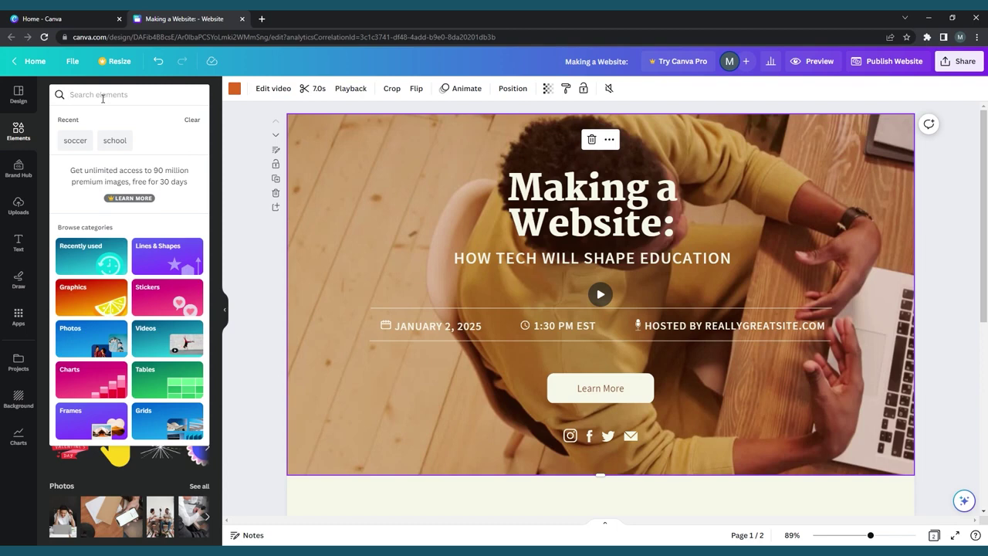
pyautogui.write('computer')
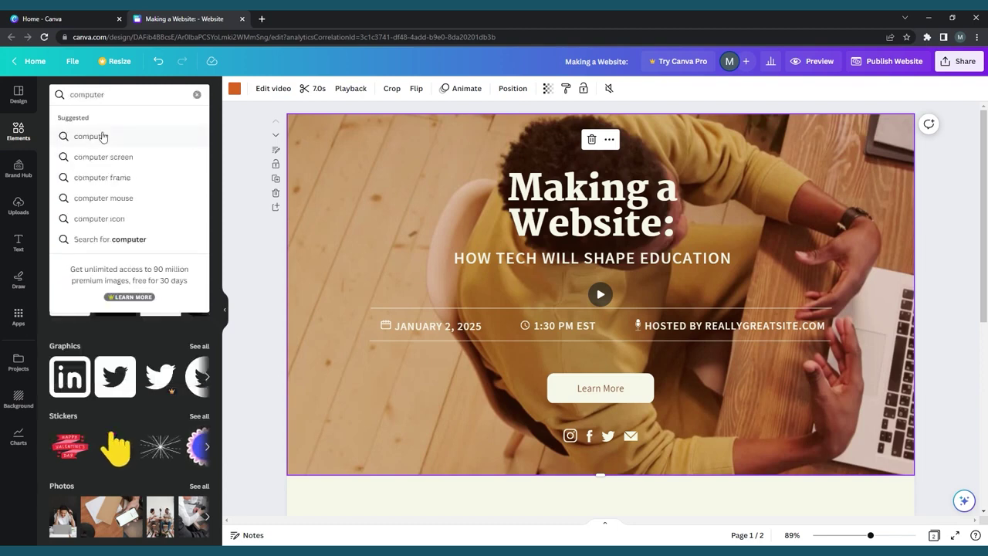
pyautogui.click(103, 136)
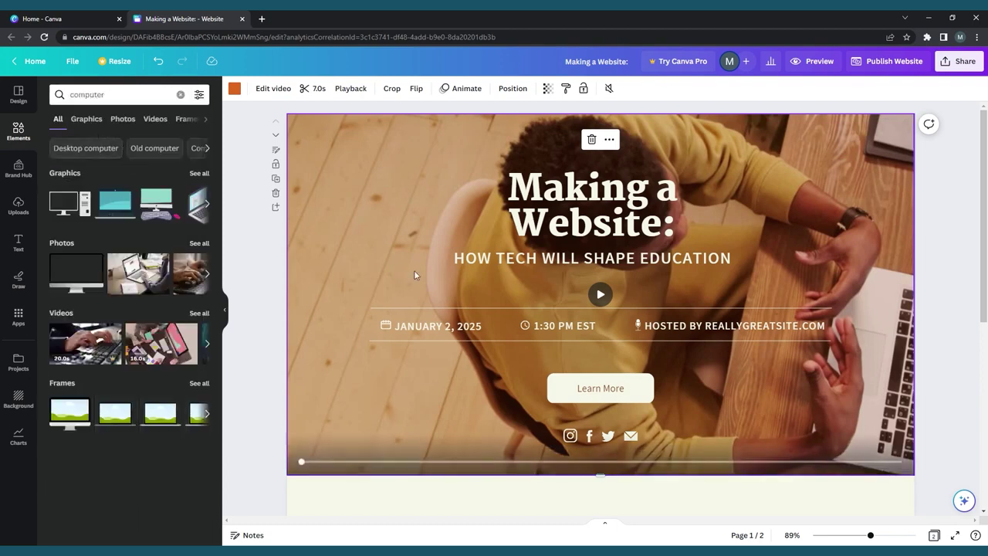
# Add a laptop graphic to page two, shrunk and placed above the contact details.
pyautogui.scroll(-3, 414, 275)
pyautogui.scroll(-2, 414, 275)
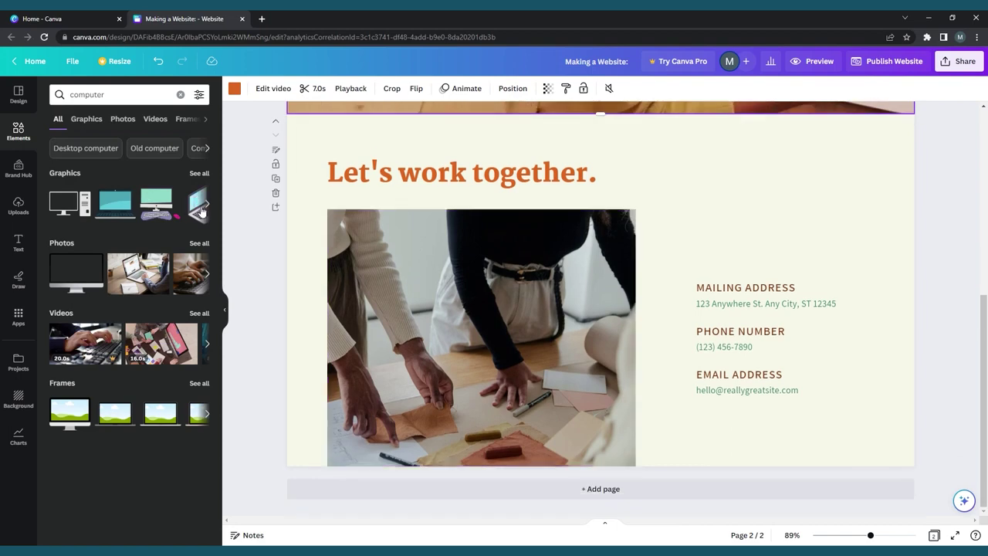
pyautogui.moveTo(200, 211); pyautogui.dragTo(682, 198)
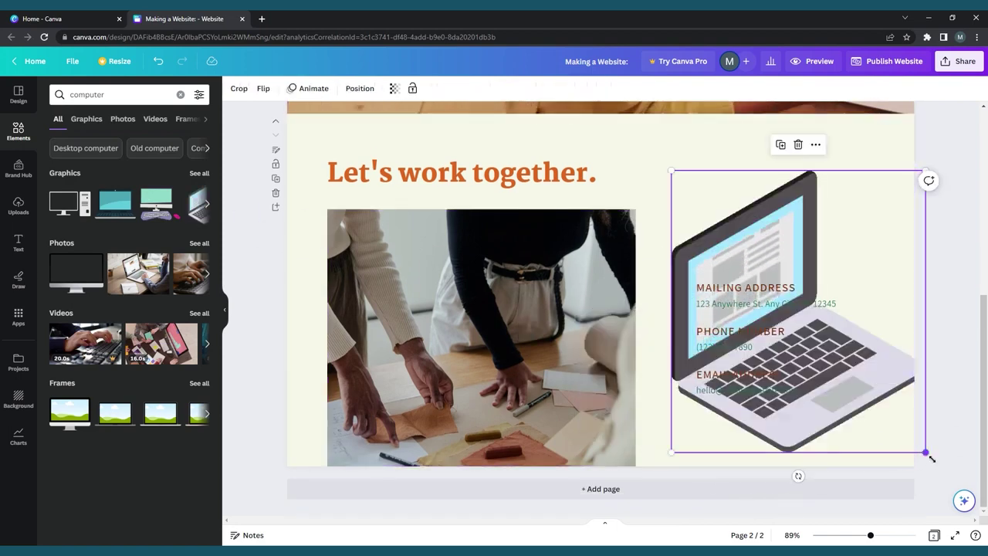
pyautogui.moveTo(925, 453); pyautogui.dragTo(798, 308)
pyautogui.moveTo(757, 260)
pyautogui.mouseDown()
pyautogui.moveTo(791, 219)
pyautogui.moveTo(810, 215)
pyautogui.mouseUp()
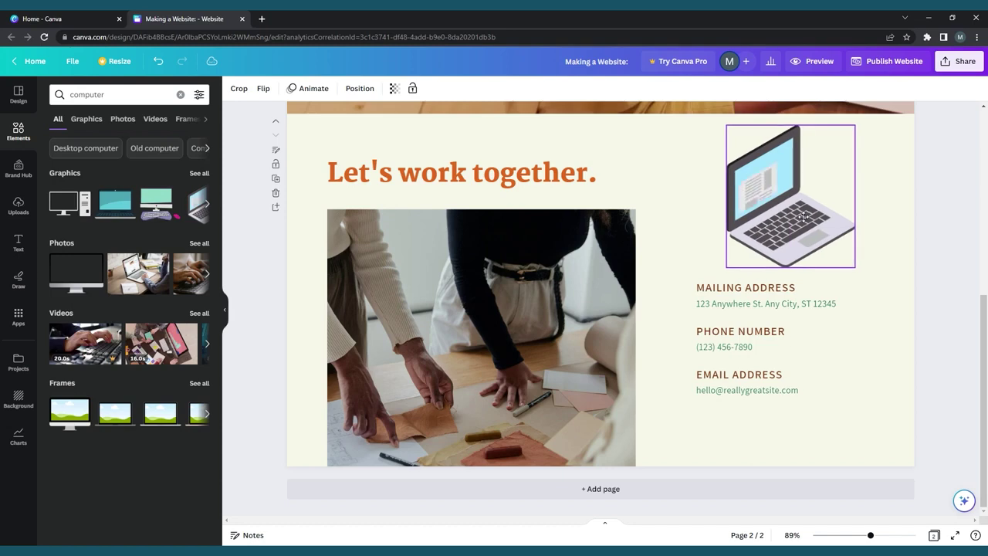
pyautogui.click(924, 248)
# Add a shrunken computer frame beside the email address, shifting the contact details left.
pyautogui.moveTo(70, 413); pyautogui.dragTo(764, 363)
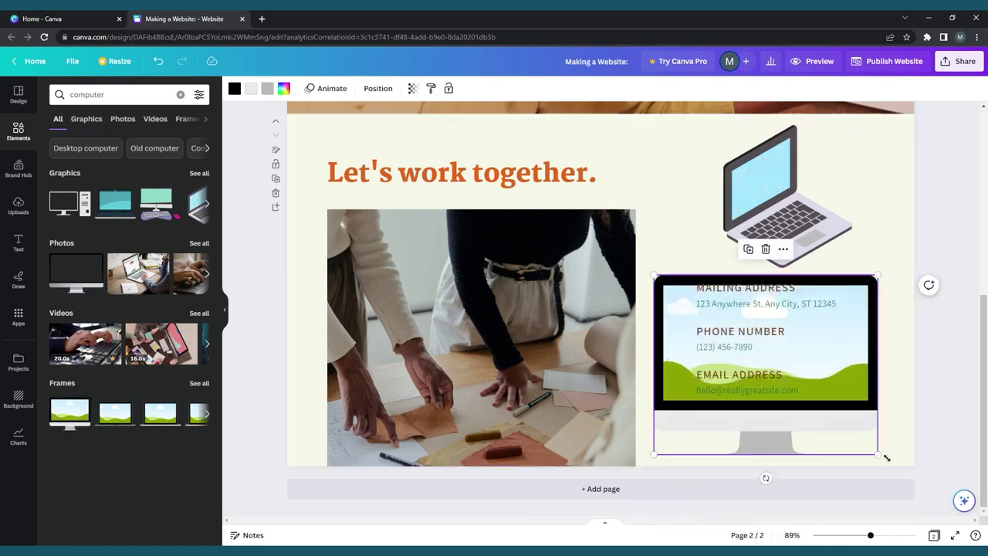
pyautogui.moveTo(880, 455); pyautogui.dragTo(769, 366)
pyautogui.moveTo(672, 305); pyautogui.dragTo(824, 393)
pyautogui.moveTo(741, 340); pyautogui.dragTo(697, 335)
pyautogui.moveTo(849, 401); pyautogui.dragTo(841, 405)
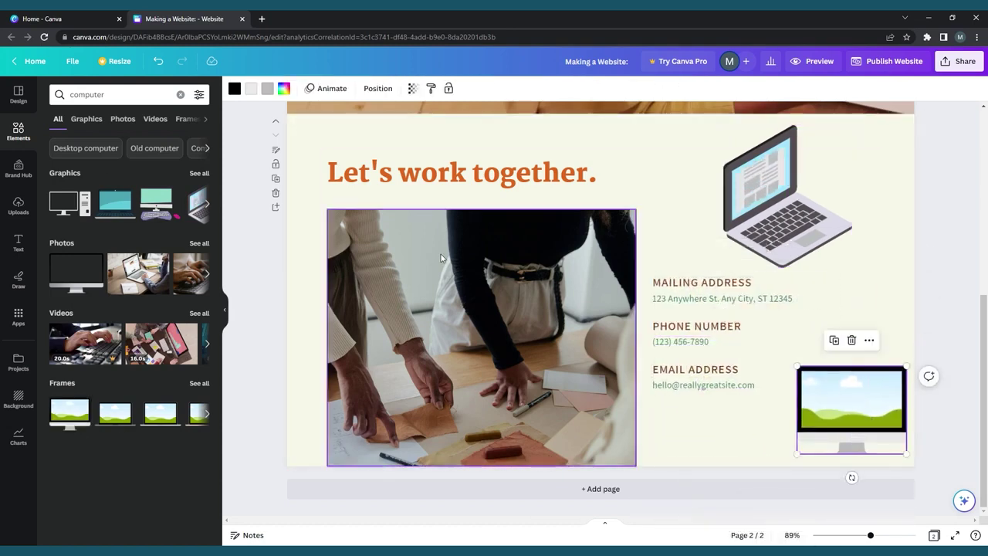
# Fill the computer frame with a 'typing' photo and enlarge the frame.
pyautogui.click(70, 94)
pyautogui.write('typing')
pyautogui.click(58, 159)
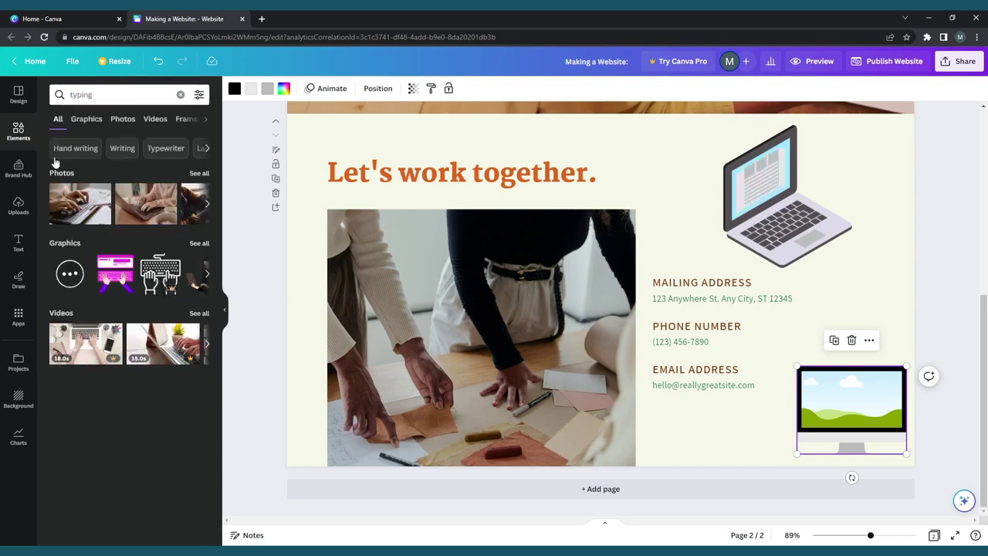
pyautogui.moveTo(79, 203); pyautogui.dragTo(832, 417)
pyautogui.moveTo(798, 367); pyautogui.dragTo(766, 343)
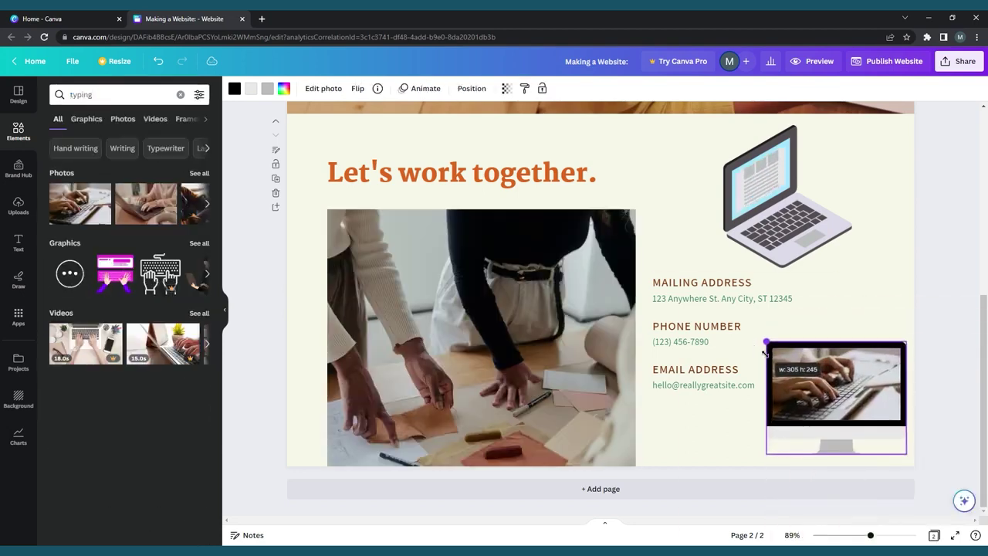
pyautogui.click(954, 312)
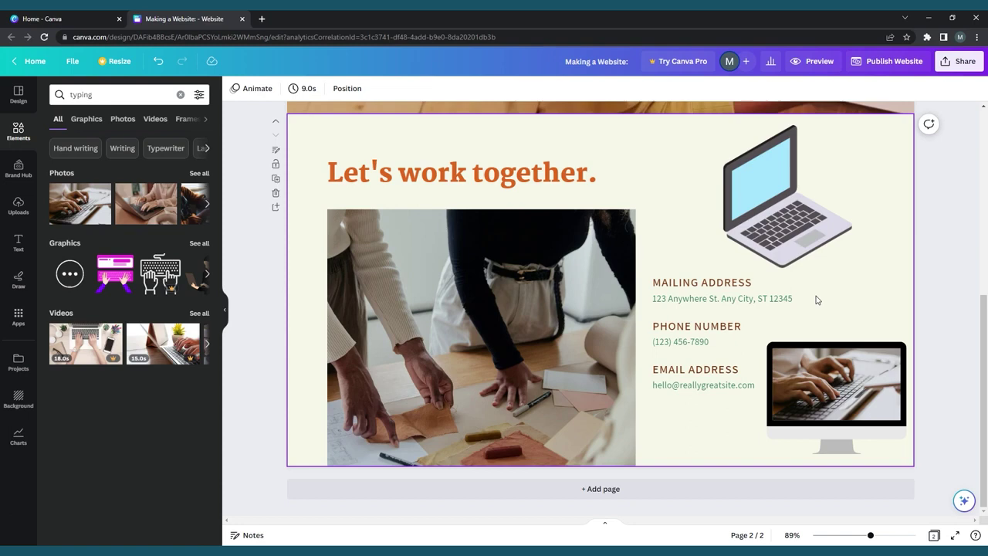
# Clear the 'typing' search, browse the Charts and Tables rows, then select the computer frame.
pyautogui.click(180, 94)
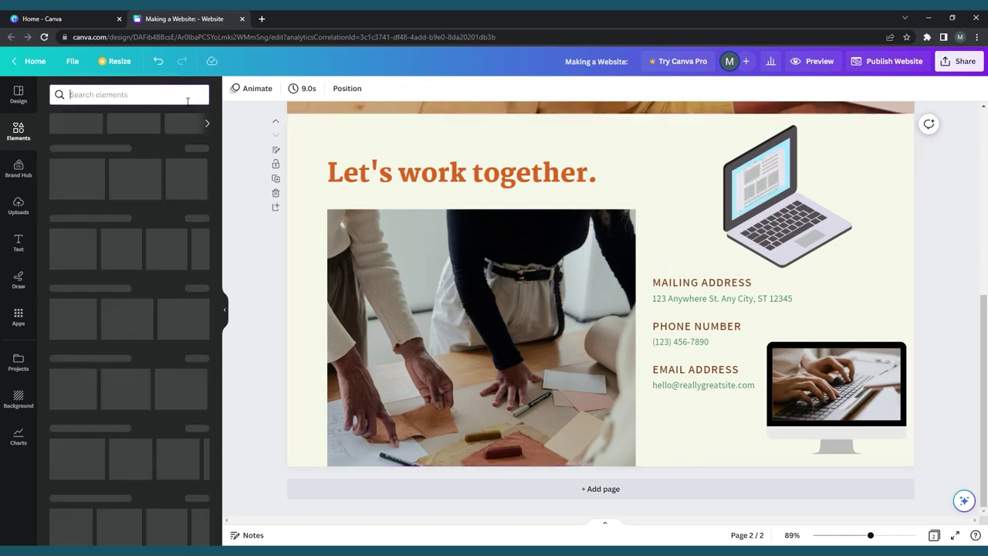
pyautogui.scroll(-2, 116, 297)
pyautogui.scroll(-2, 116, 297)
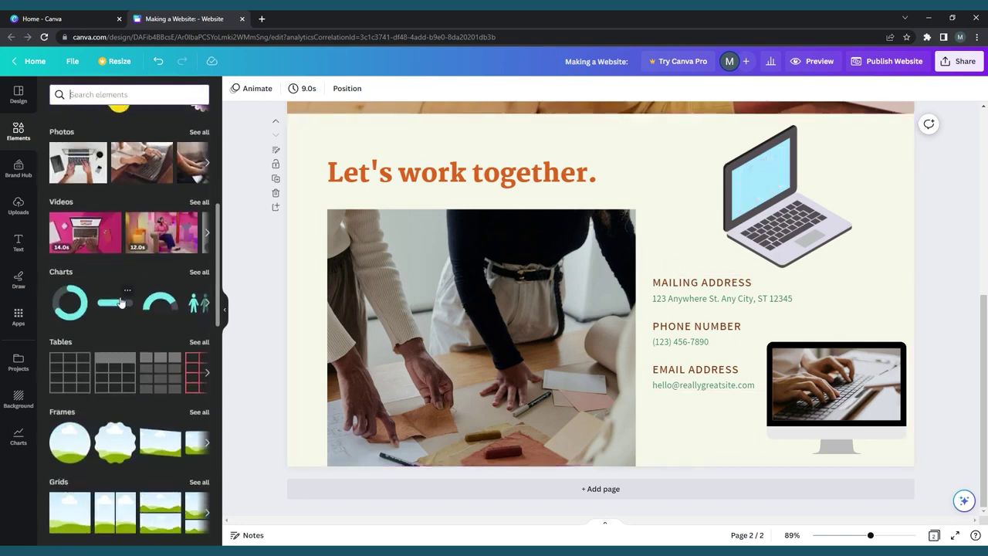
pyautogui.click(207, 304)
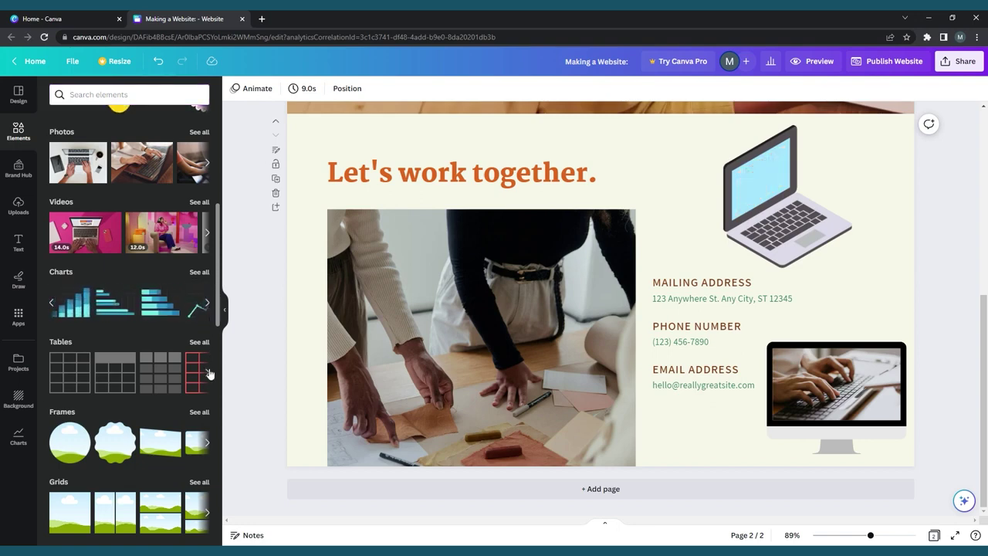
pyautogui.click(207, 373)
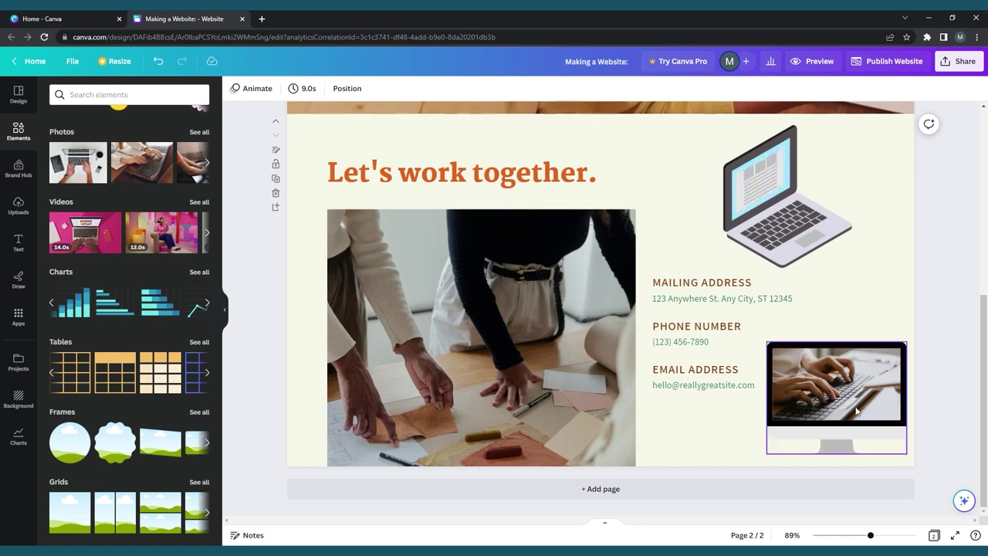
pyautogui.click(834, 444)
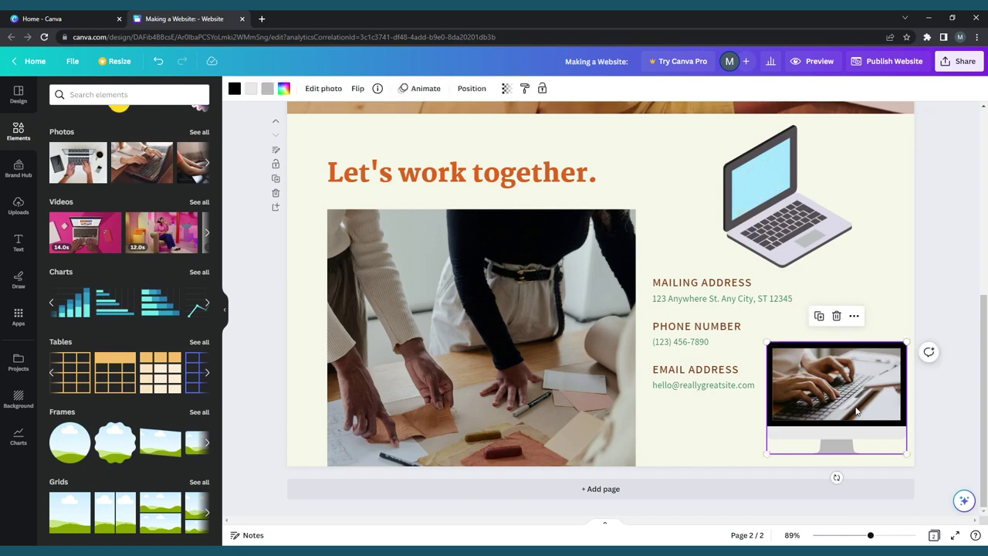
# Give the monitor photo a Wipe animation, then apply a Pan page animation to the second page.
pyautogui.click(424, 89)
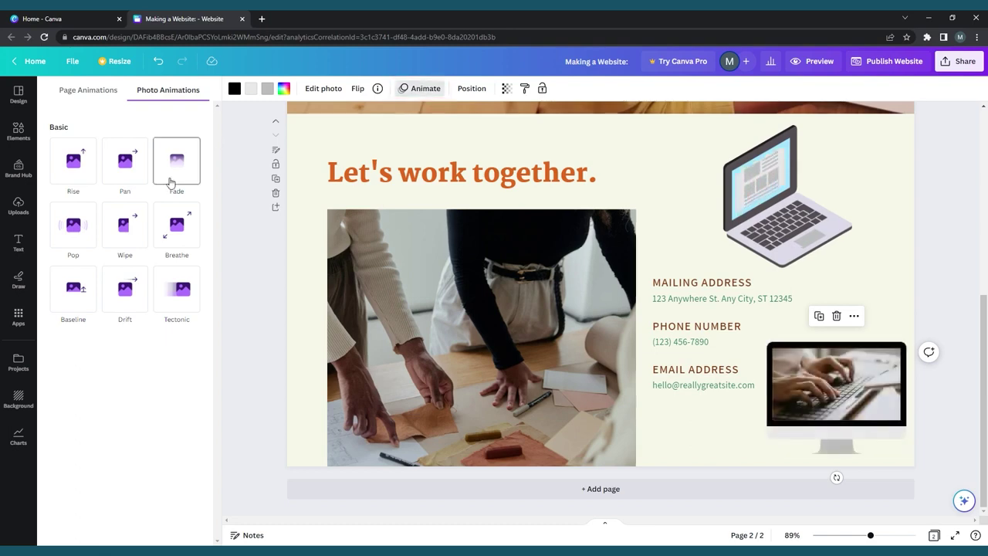
pyautogui.click(138, 241)
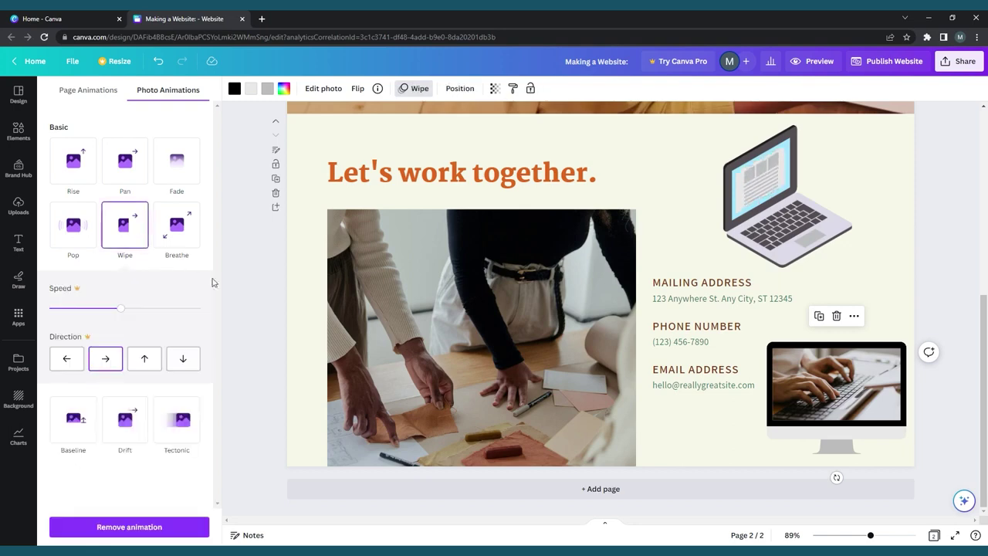
pyautogui.click(315, 274)
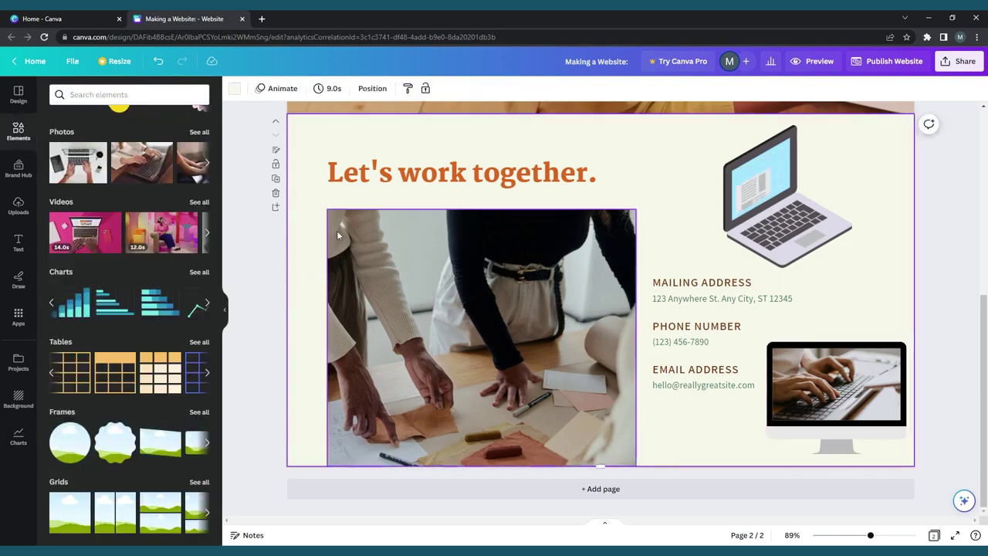
pyautogui.click(283, 88)
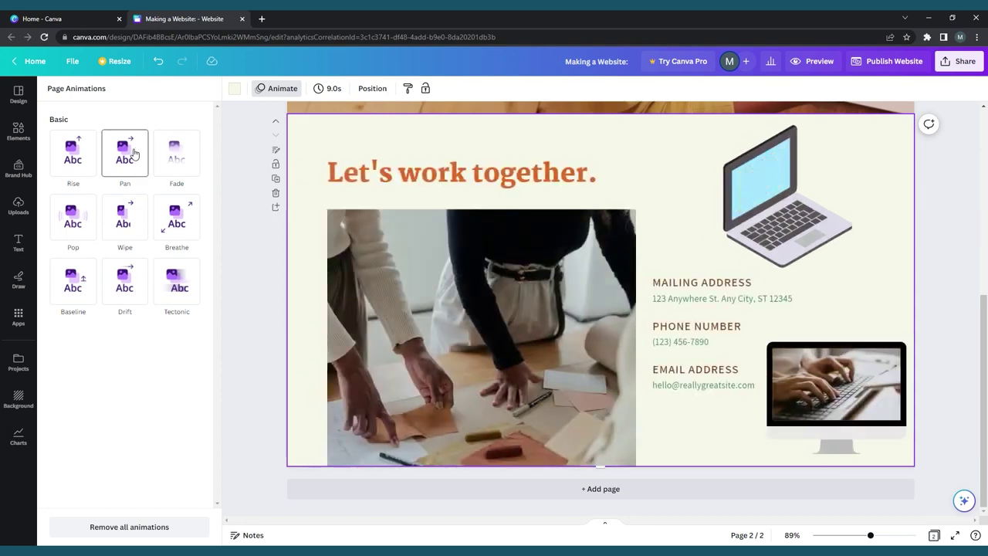
pyautogui.click(133, 153)
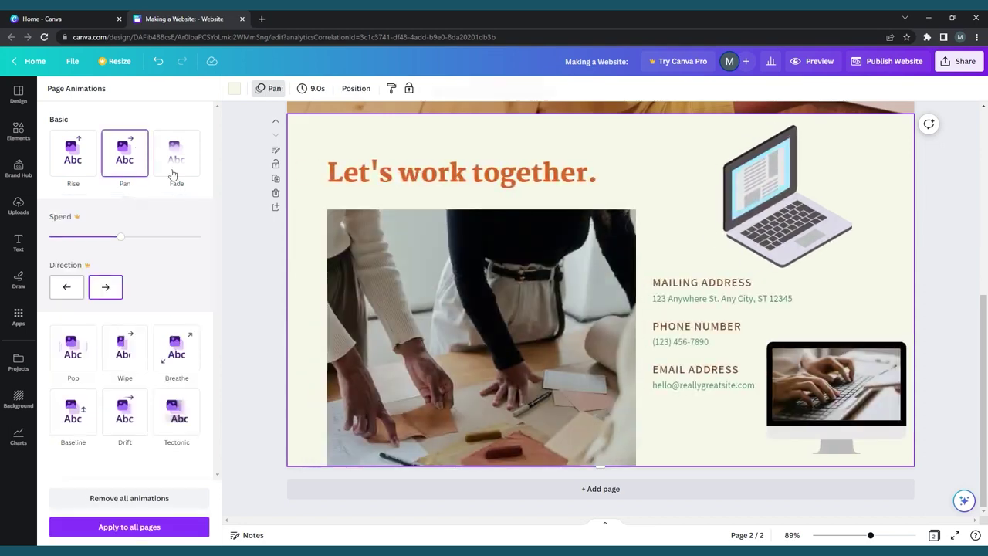
pyautogui.click(254, 262)
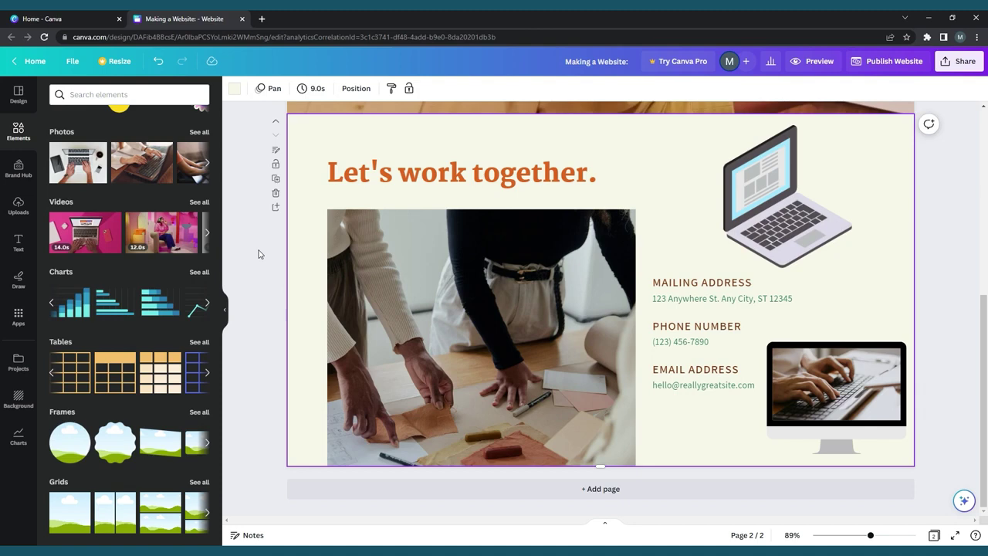
# Link the collaboration photo on the contact page to the '1 - Title' page.
pyautogui.rightClick(567, 266)
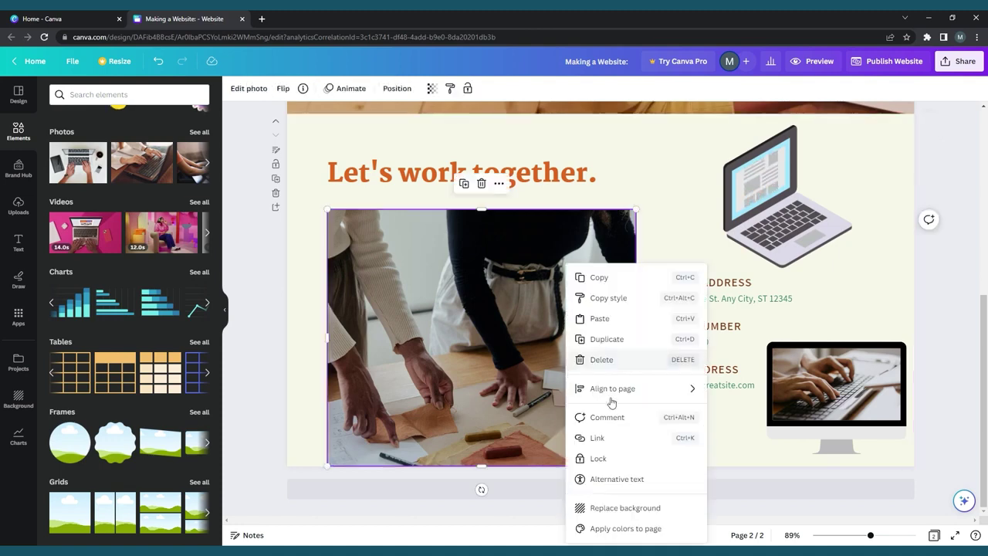
pyautogui.click(631, 438)
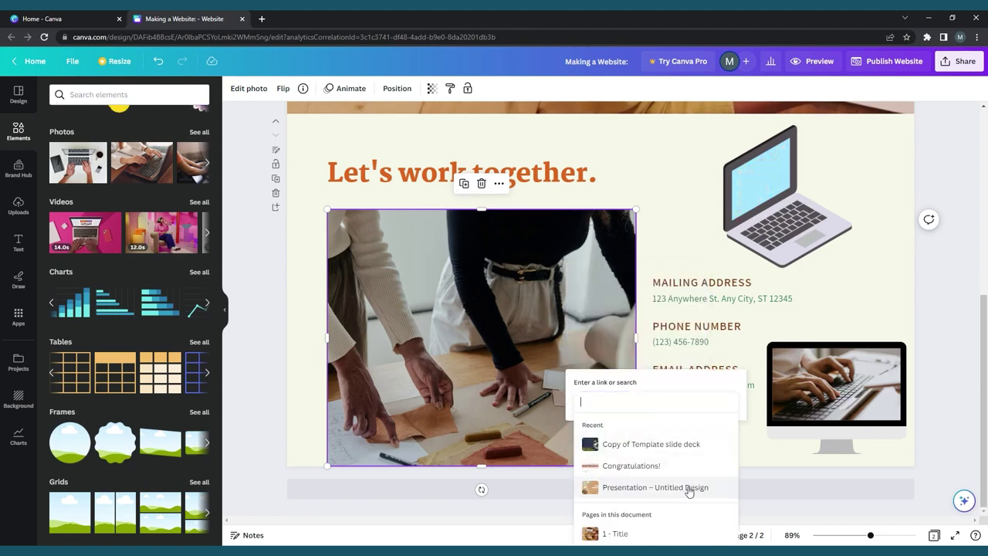
pyautogui.click(621, 534)
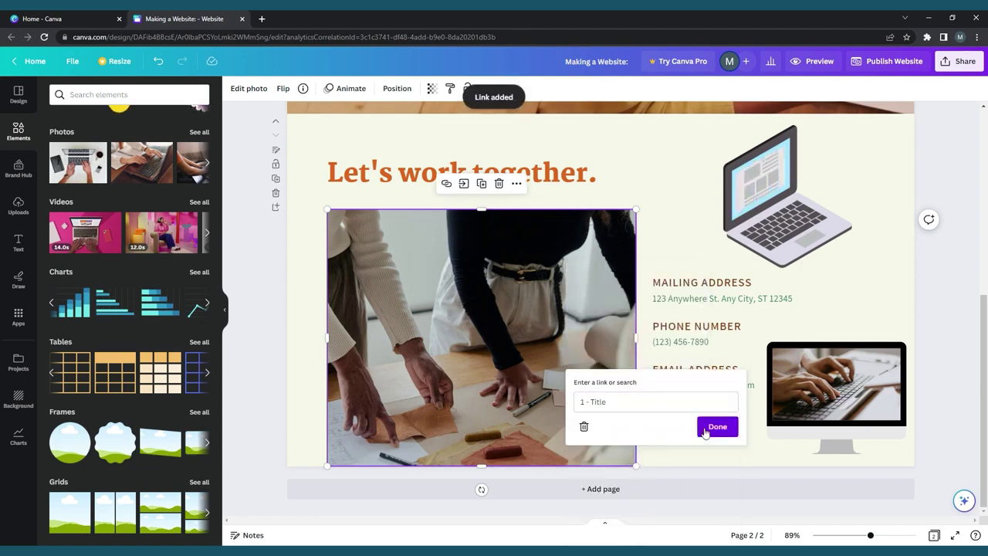
pyautogui.click(714, 426)
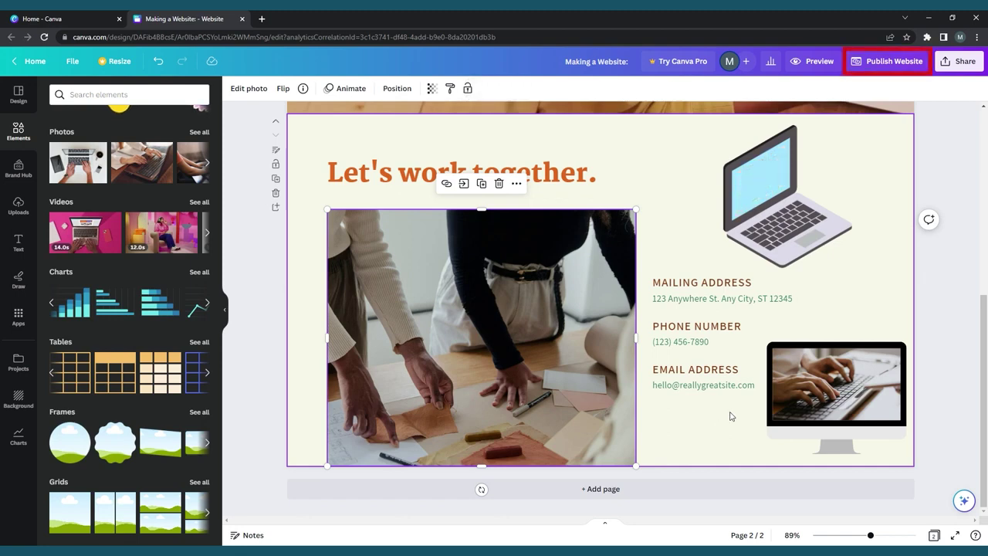
# Begin publishing with Resize on mobile kept on, With navigation selected, and Free domain.
pyautogui.click(882, 63)
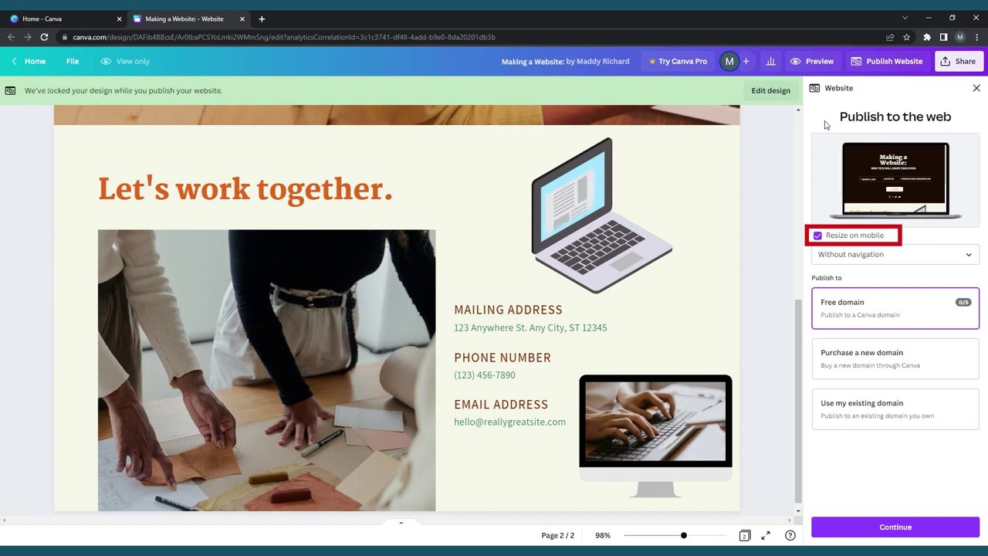
pyautogui.click(820, 235)
pyautogui.click(821, 237)
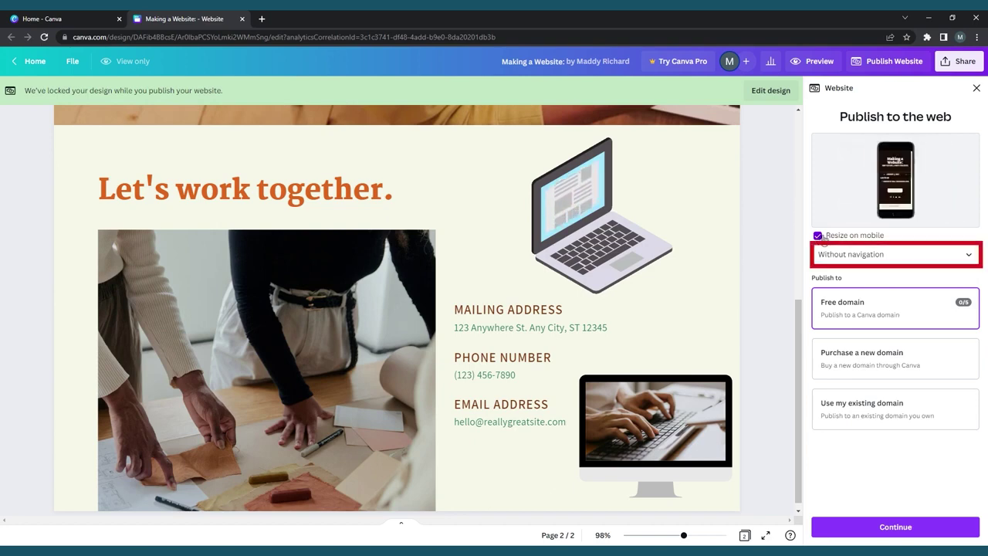
pyautogui.click(855, 258)
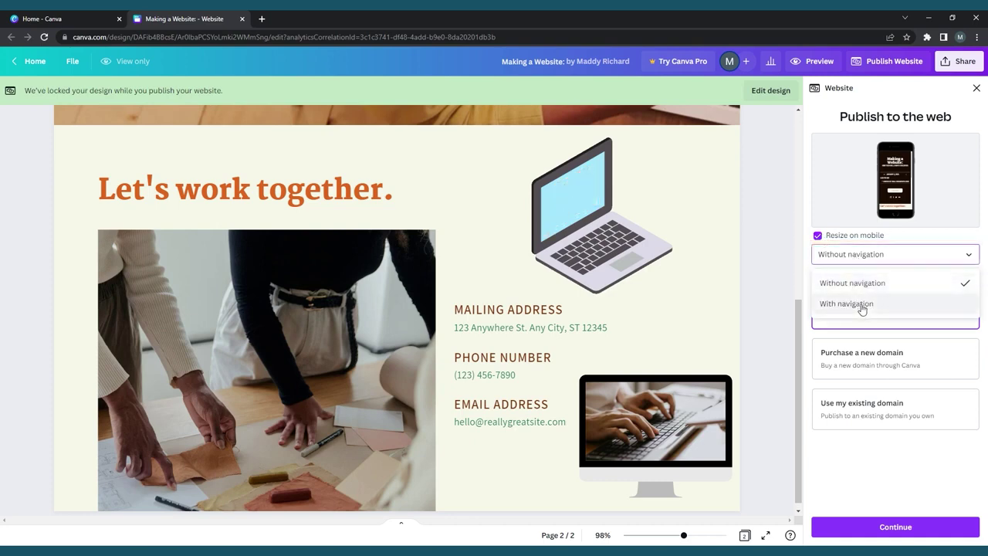
pyautogui.click(849, 304)
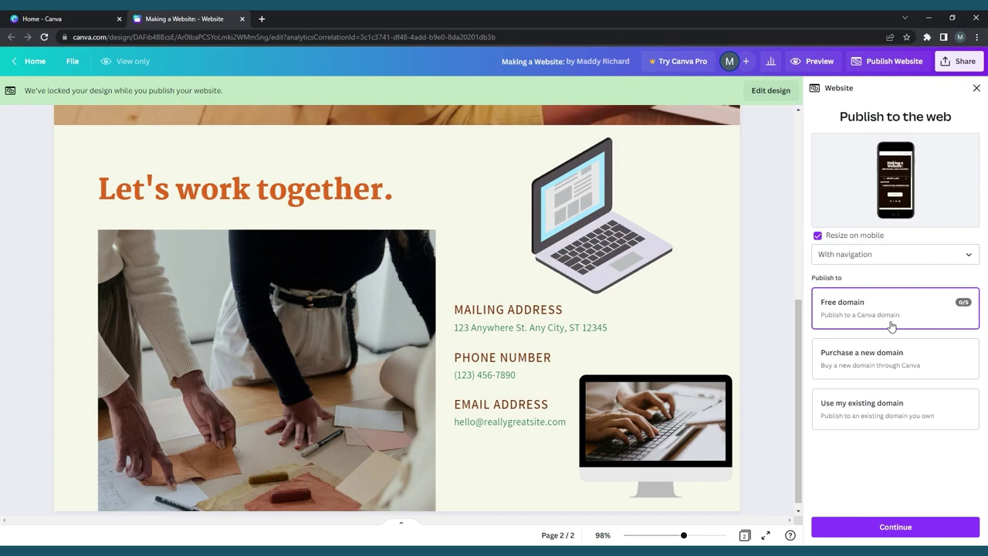
pyautogui.click(924, 527)
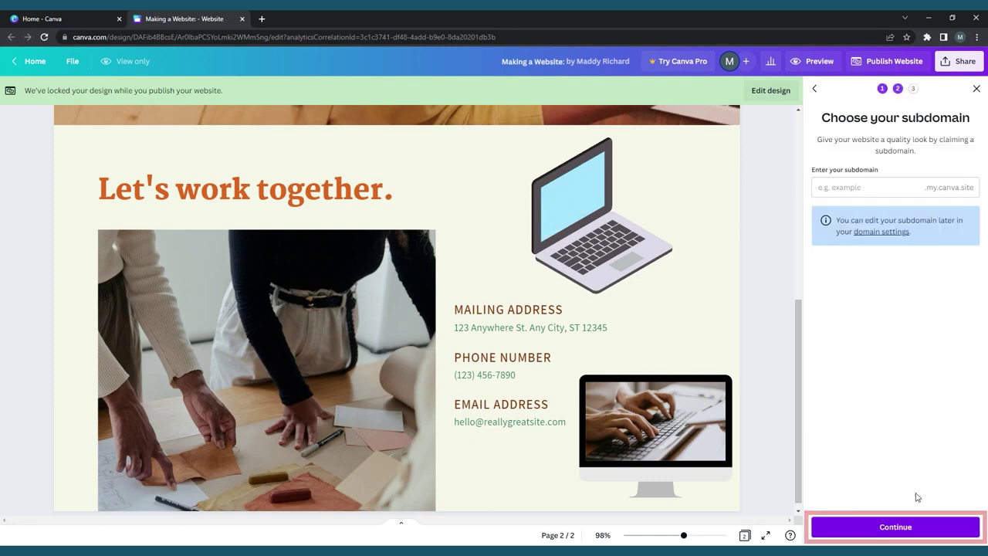
# Claim the subdomain creatingawebsitewithcomputers.my.canva.site and proceed to Review Settings.
pyautogui.click(860, 190)
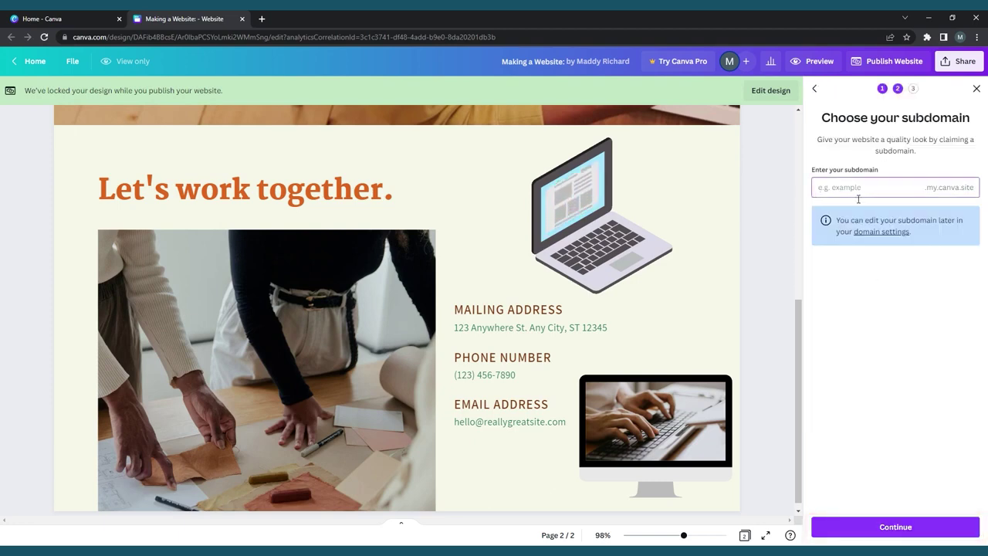
pyautogui.write('creati')
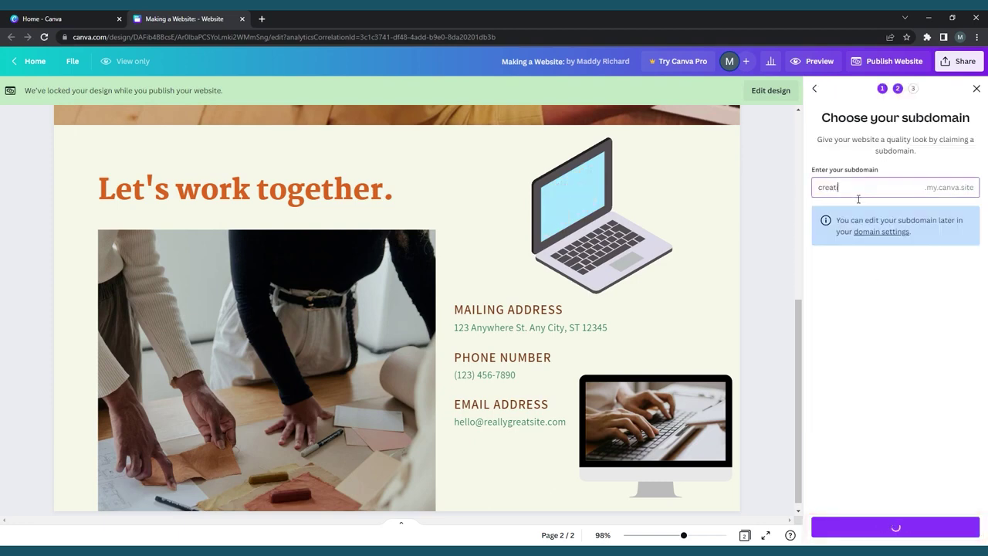
pyautogui.write('ngawebsite')
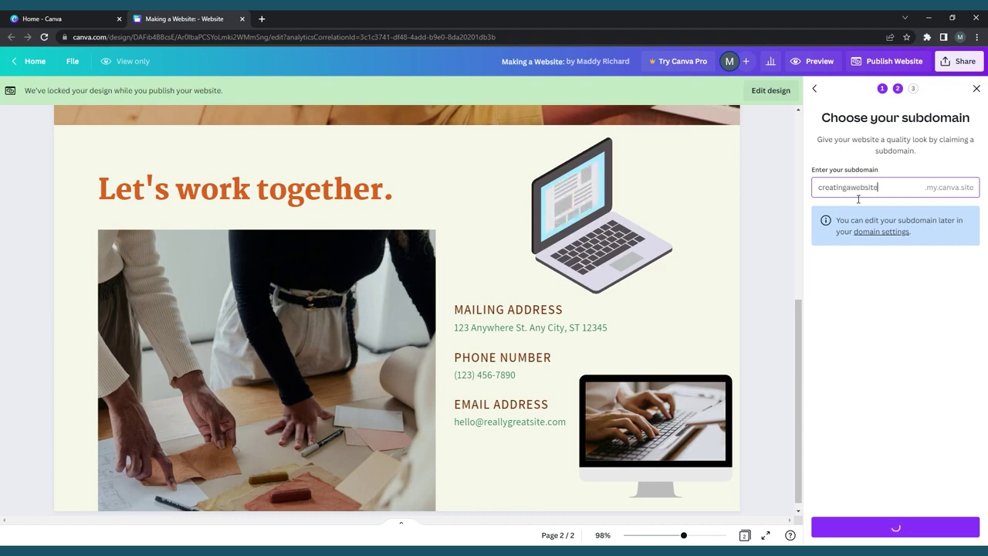
pyautogui.write('with')
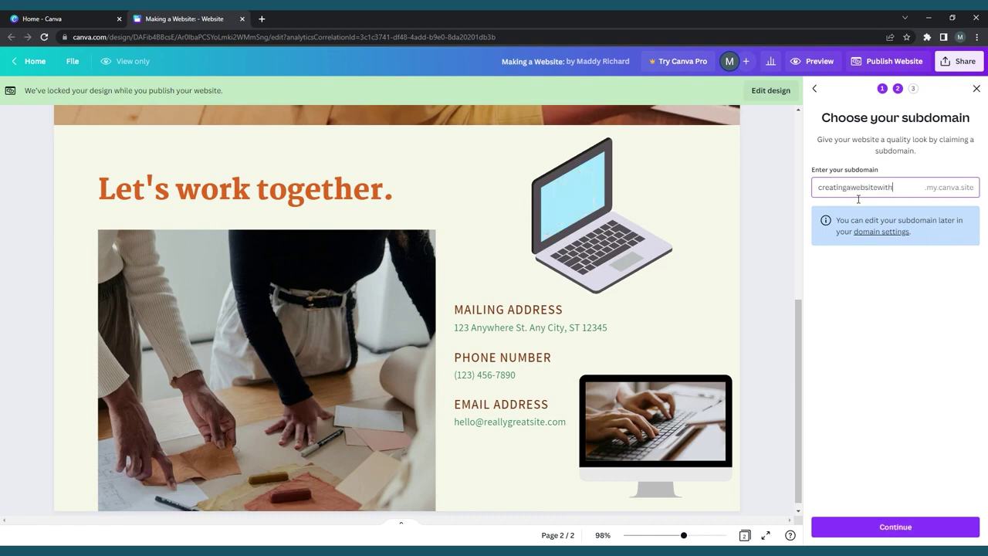
pyautogui.write('computers')
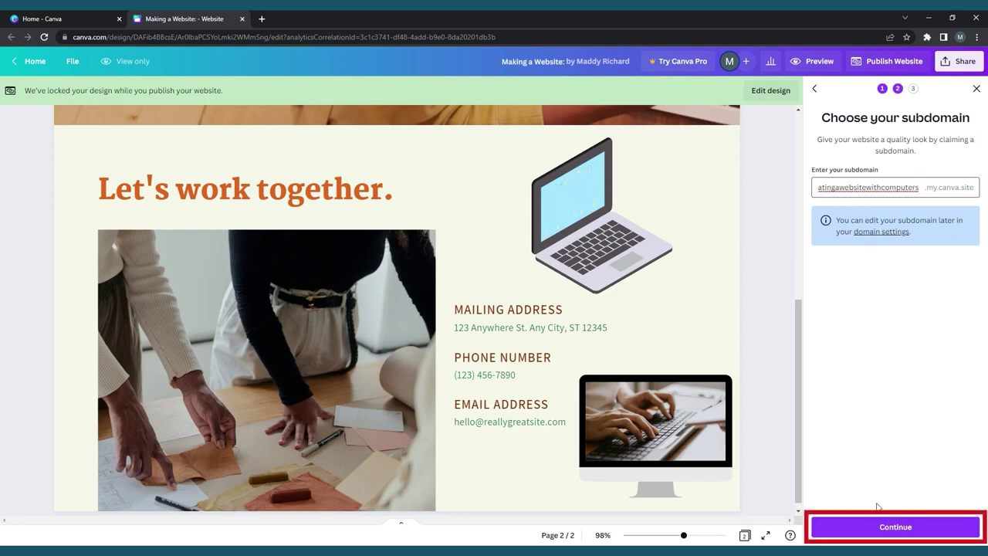
pyautogui.click(886, 528)
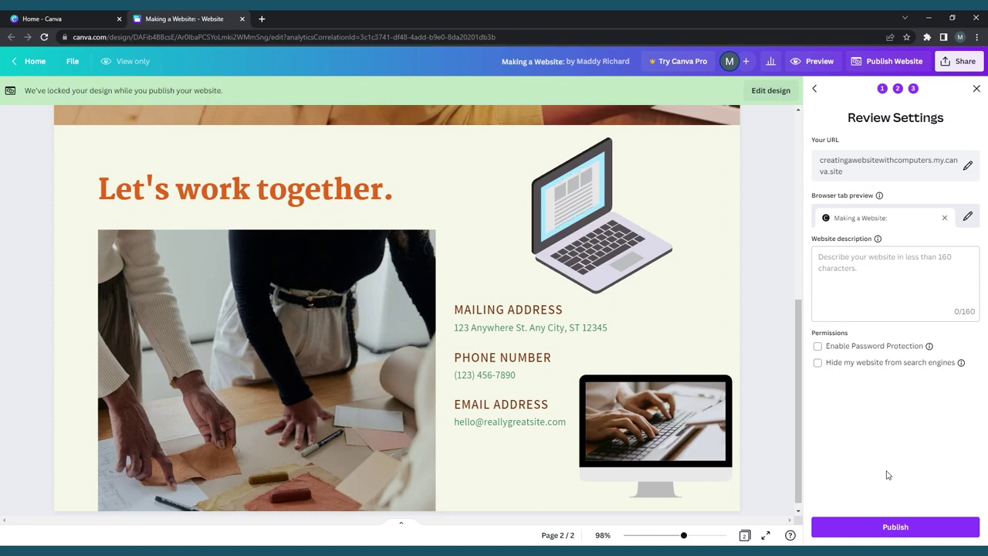
# Enter the website description "Come check out my website!".
pyautogui.click(852, 260)
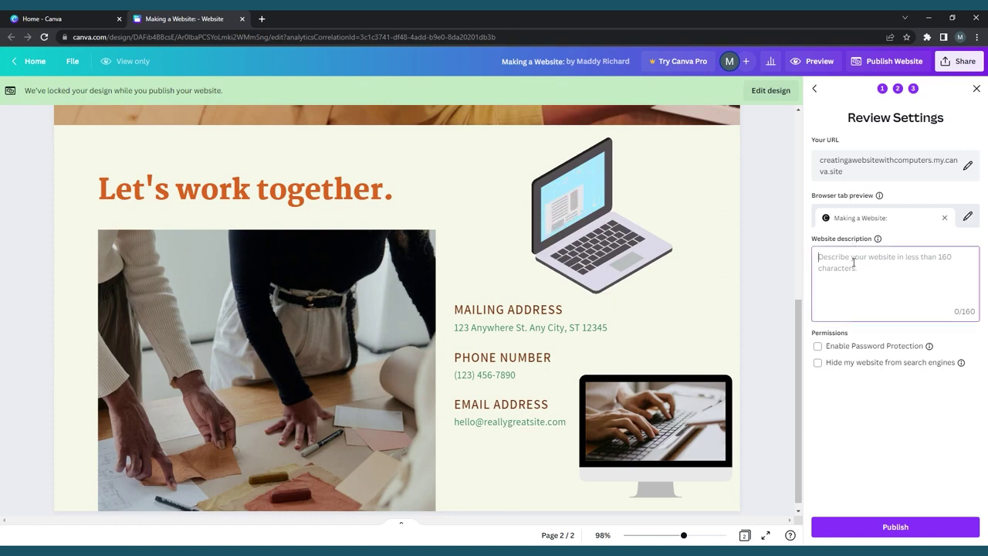
pyautogui.write('Come c')
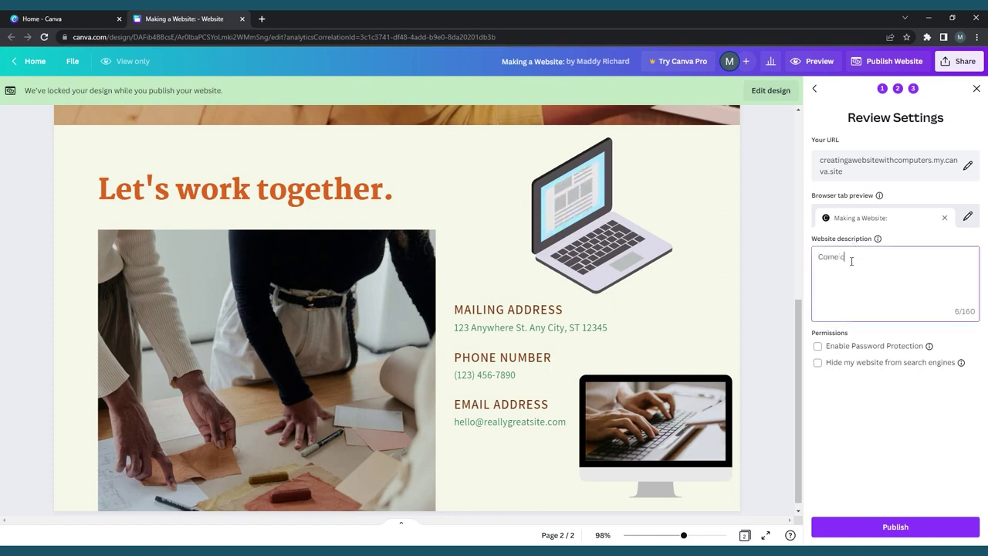
pyautogui.write('heck out my webs')
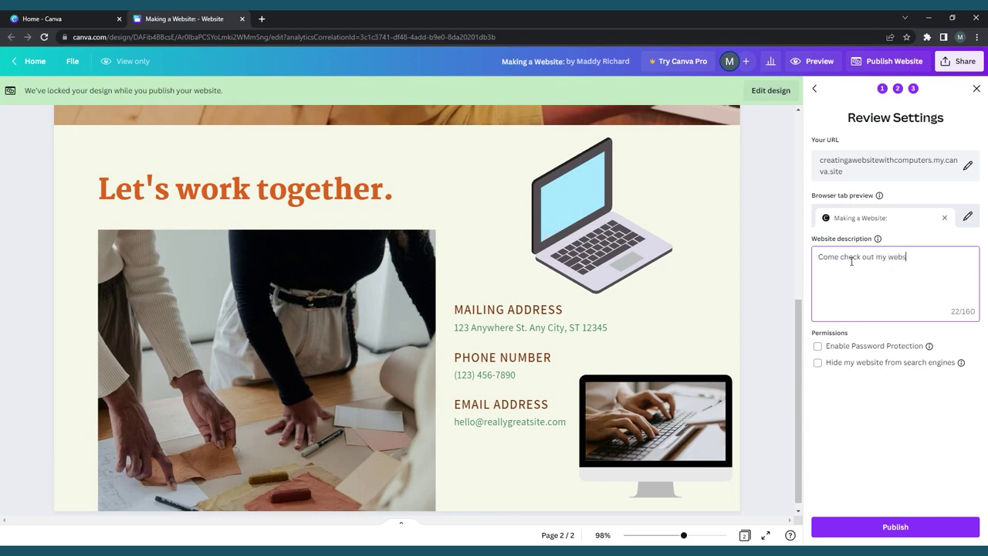
pyautogui.write('ite')
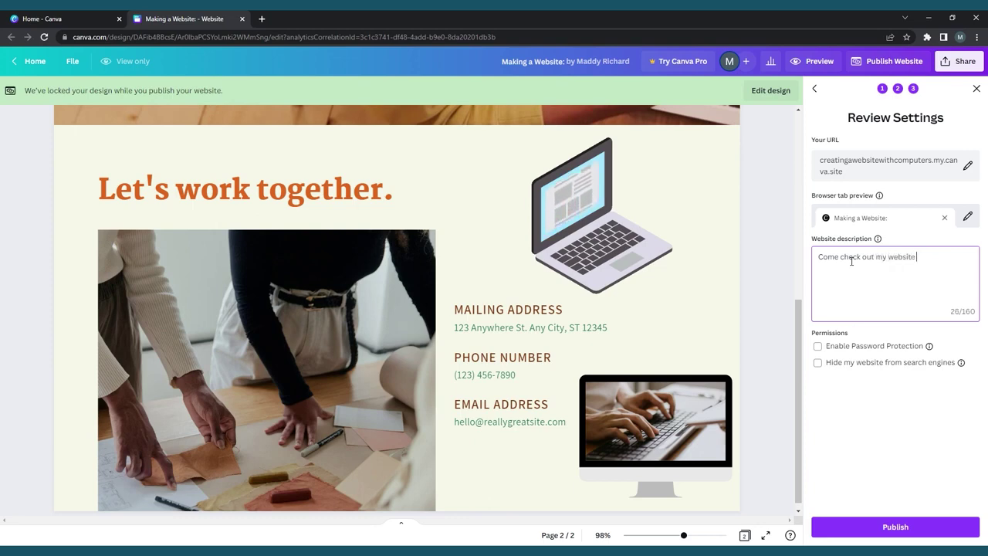
pyautogui.press('BackSpace')
pyautogui.write('!')
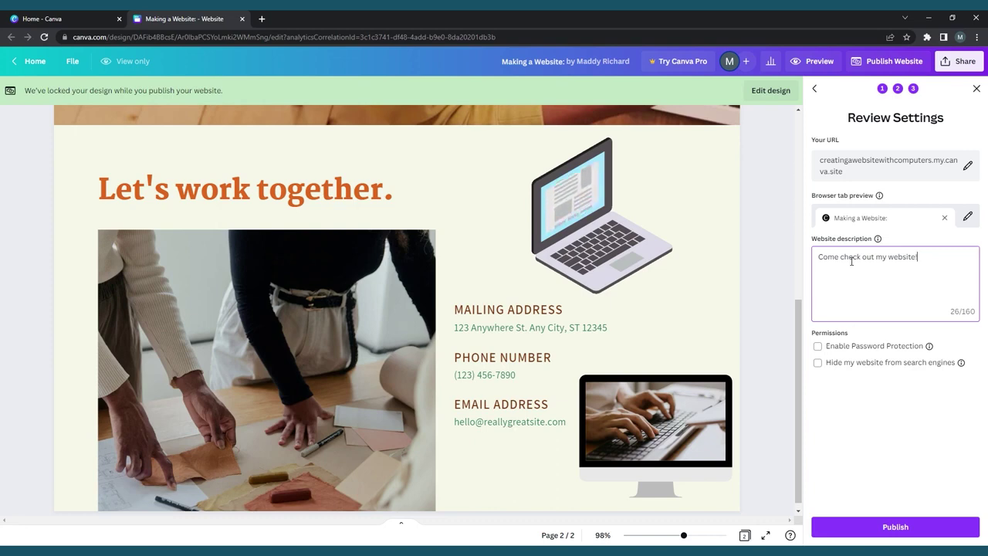
# Enable password protection and hiding from search engines, then publish the website.
pyautogui.click(819, 347)
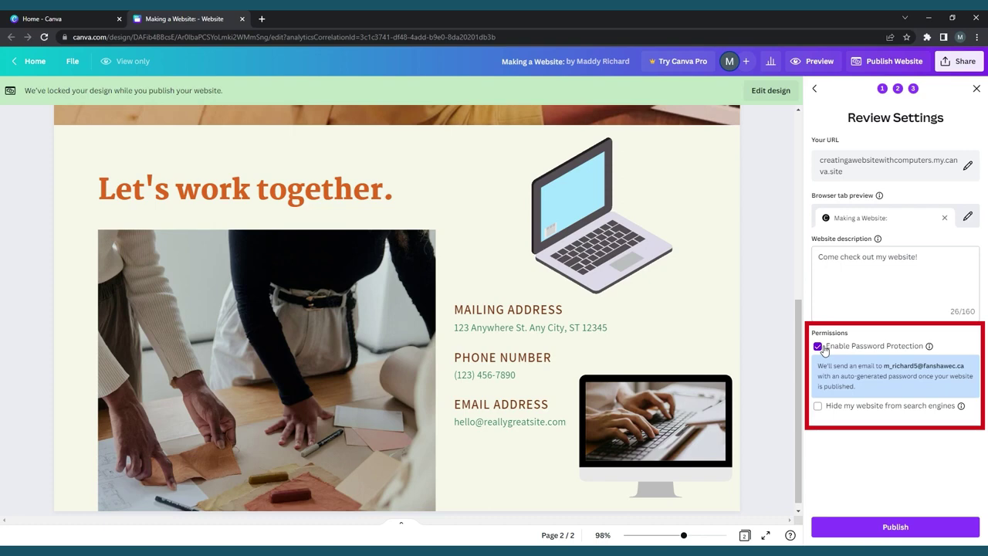
pyautogui.click(819, 407)
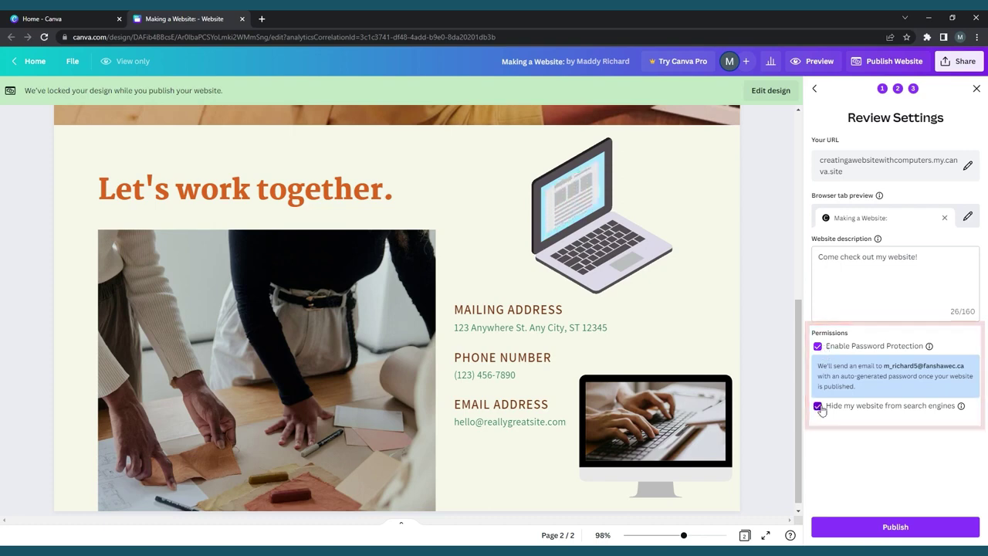
pyautogui.click(877, 527)
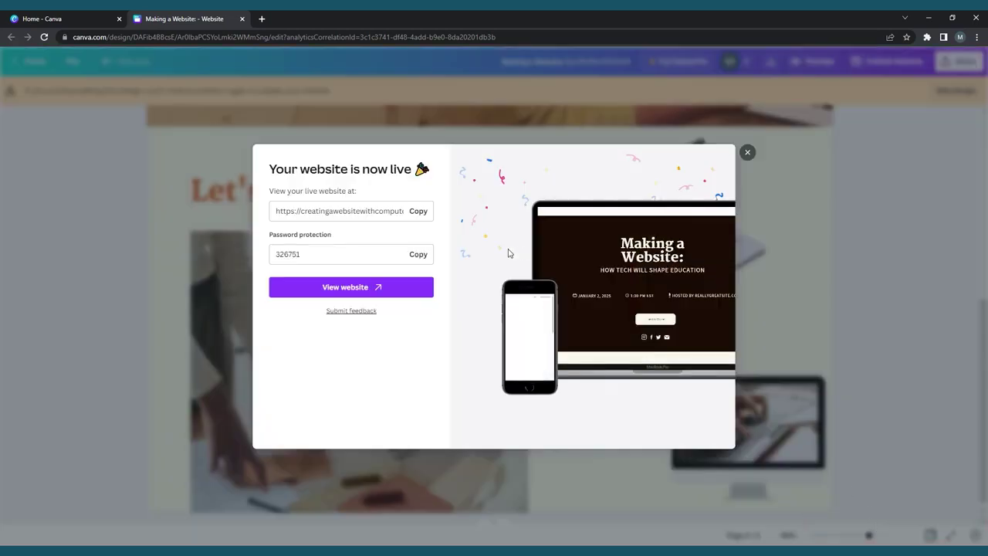
# View the live website in a new tab and scroll down to the contact section.
pyautogui.click(375, 287)
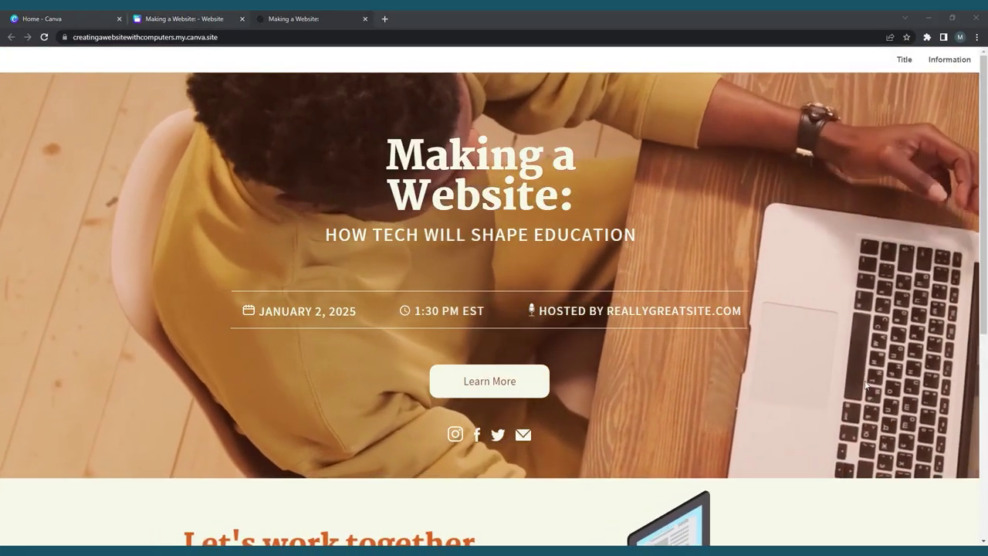
pyautogui.scroll(-2, 720, 332)
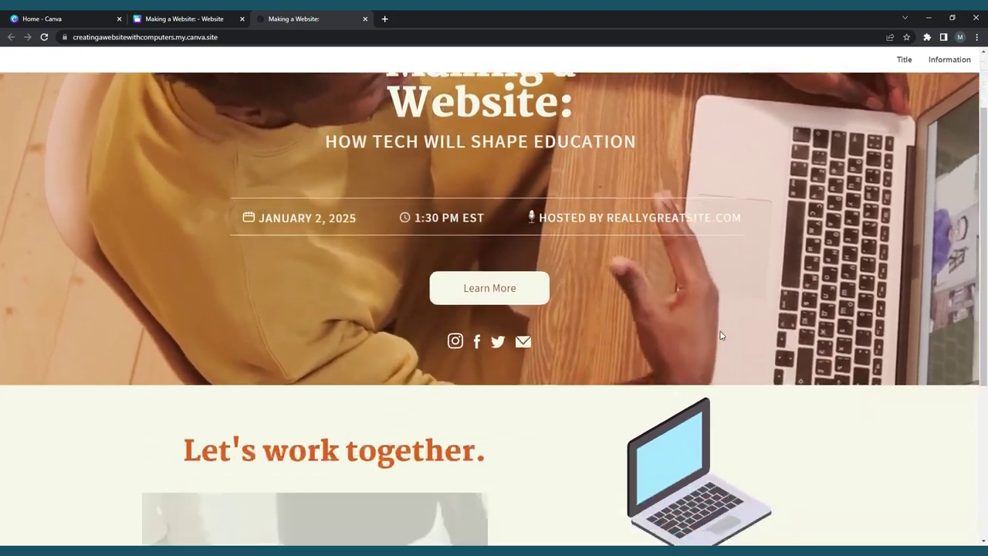